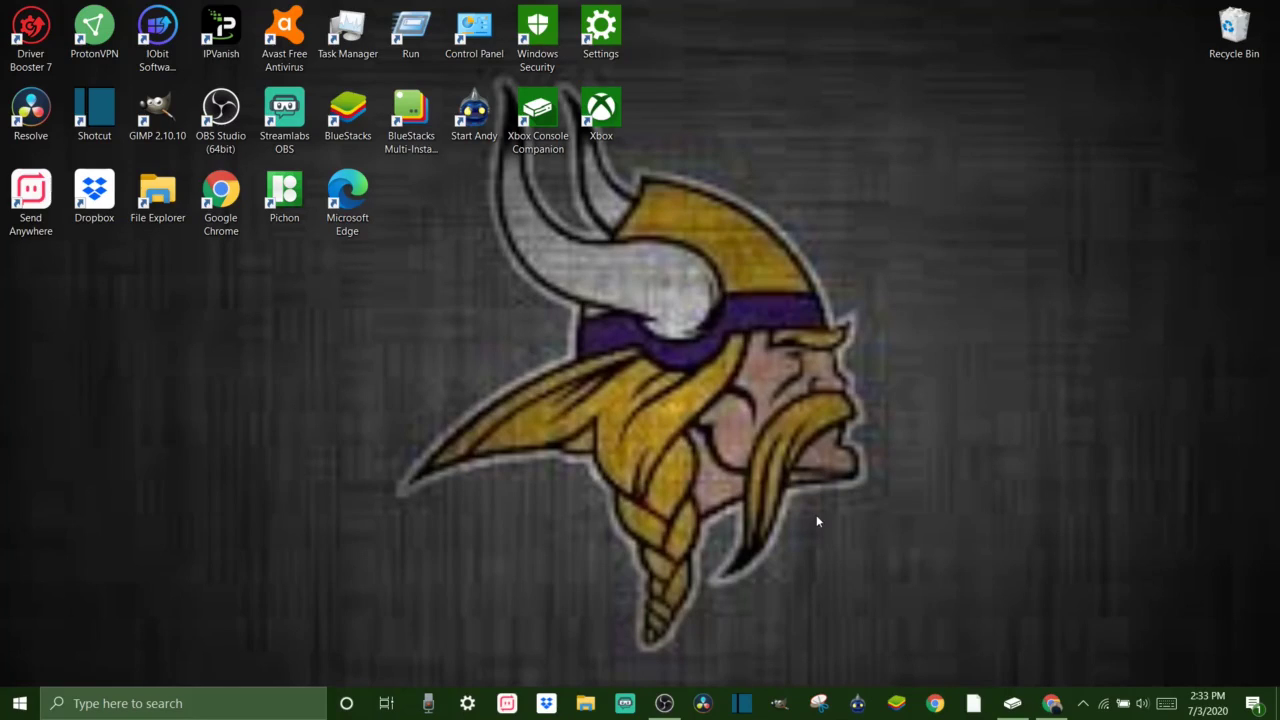
Step: Look through the installed apps list for the Xbox Console Companion entry
{"action": "left_click", "coordinate": [20, 703]}
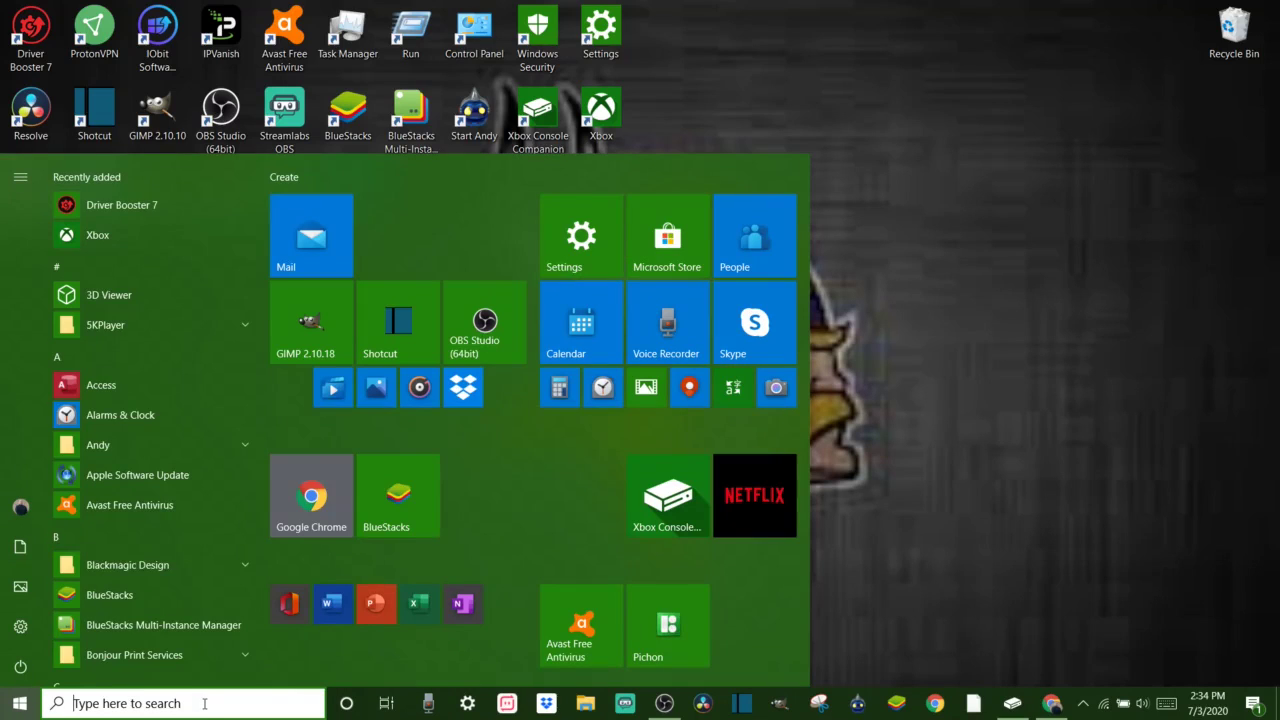
{"action": "scroll", "coordinate": [143, 580], "scroll_direction": "down", "scroll_amount": 1}
{"action": "scroll", "coordinate": [145, 572], "scroll_direction": "up", "scroll_amount": 1}
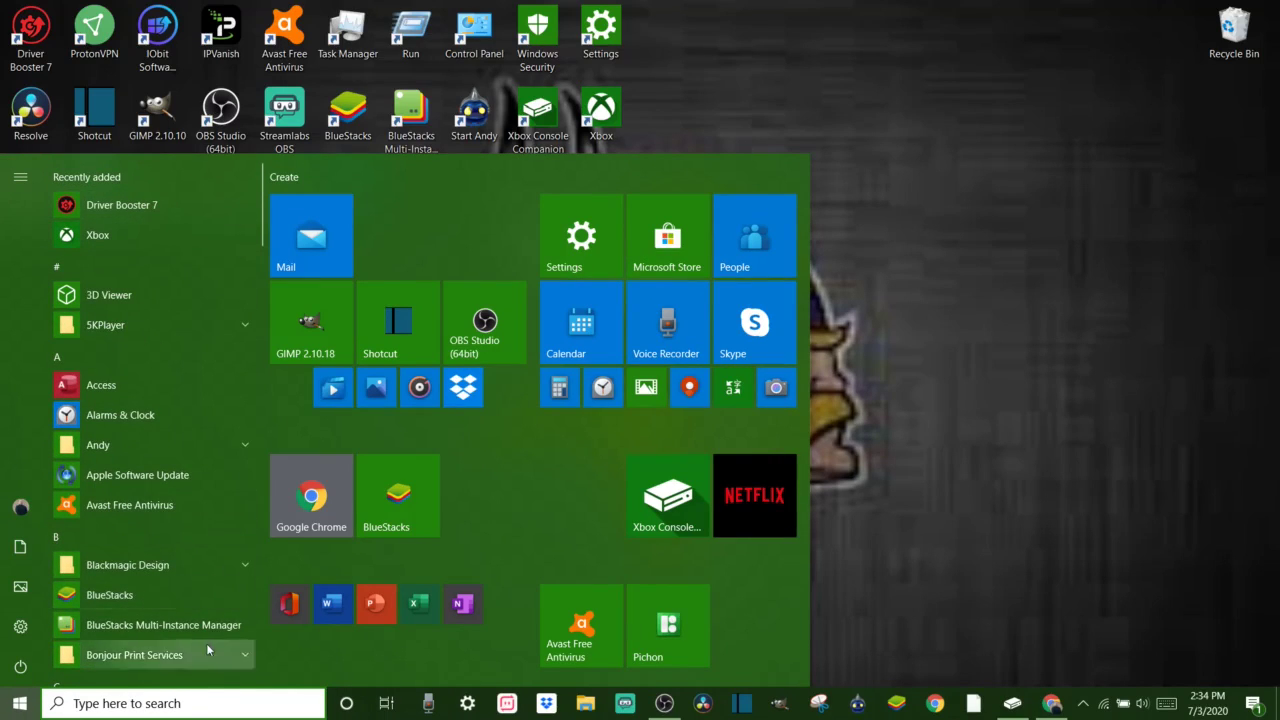
{"action": "mouse_move", "coordinate": [620, 567]}
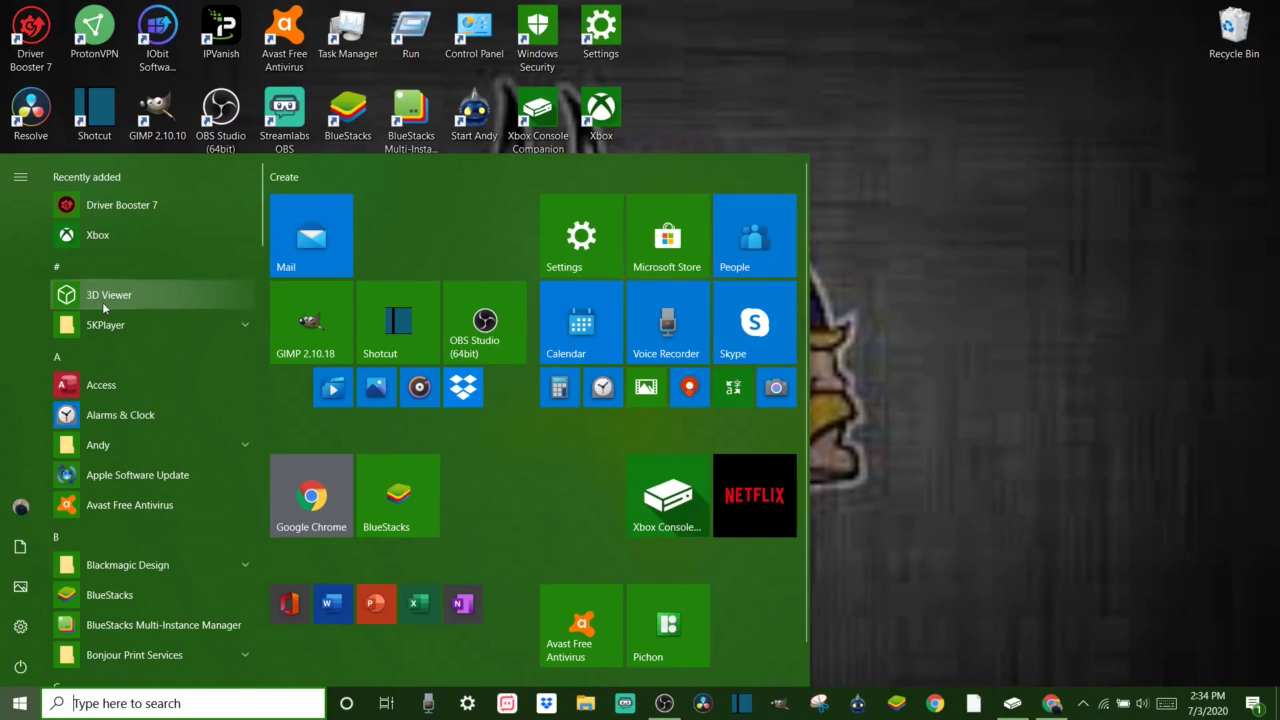
{"action": "scroll", "coordinate": [106, 305], "scroll_direction": "down", "scroll_amount": 3}
{"action": "scroll", "coordinate": [117, 318], "scroll_direction": "down", "scroll_amount": 12}
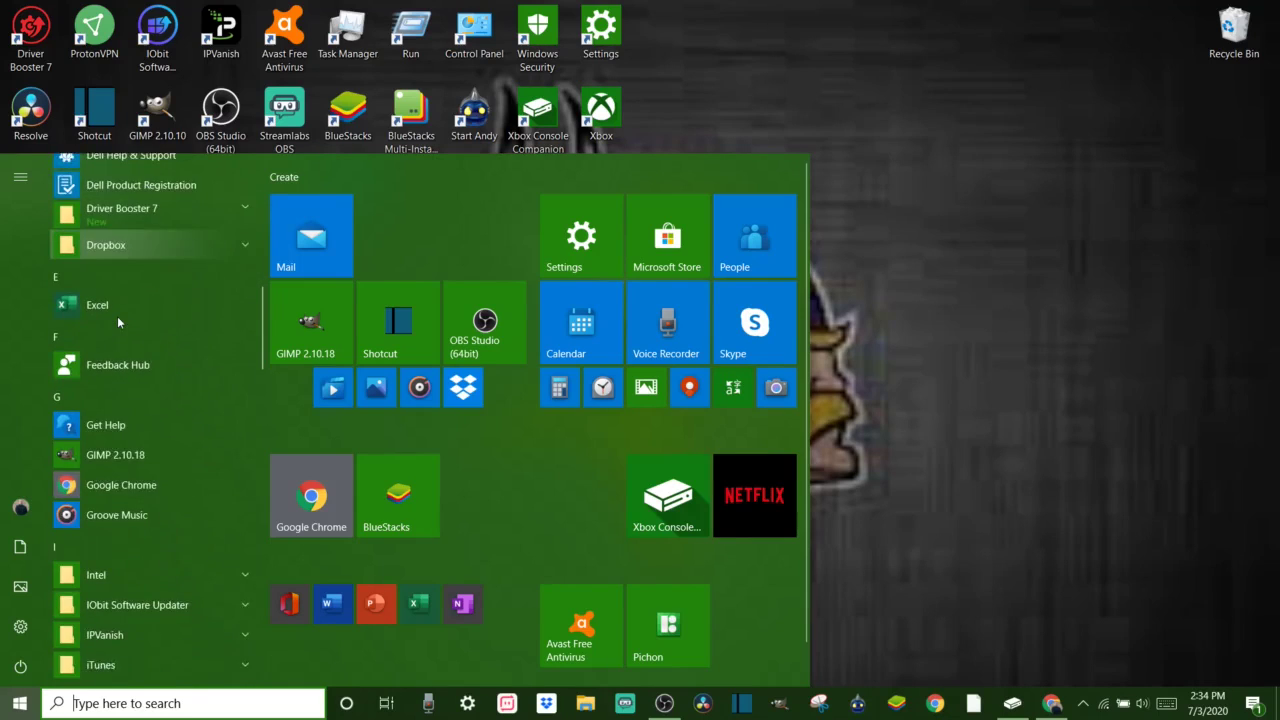
{"action": "scroll", "coordinate": [119, 321], "scroll_direction": "down", "scroll_amount": 10}
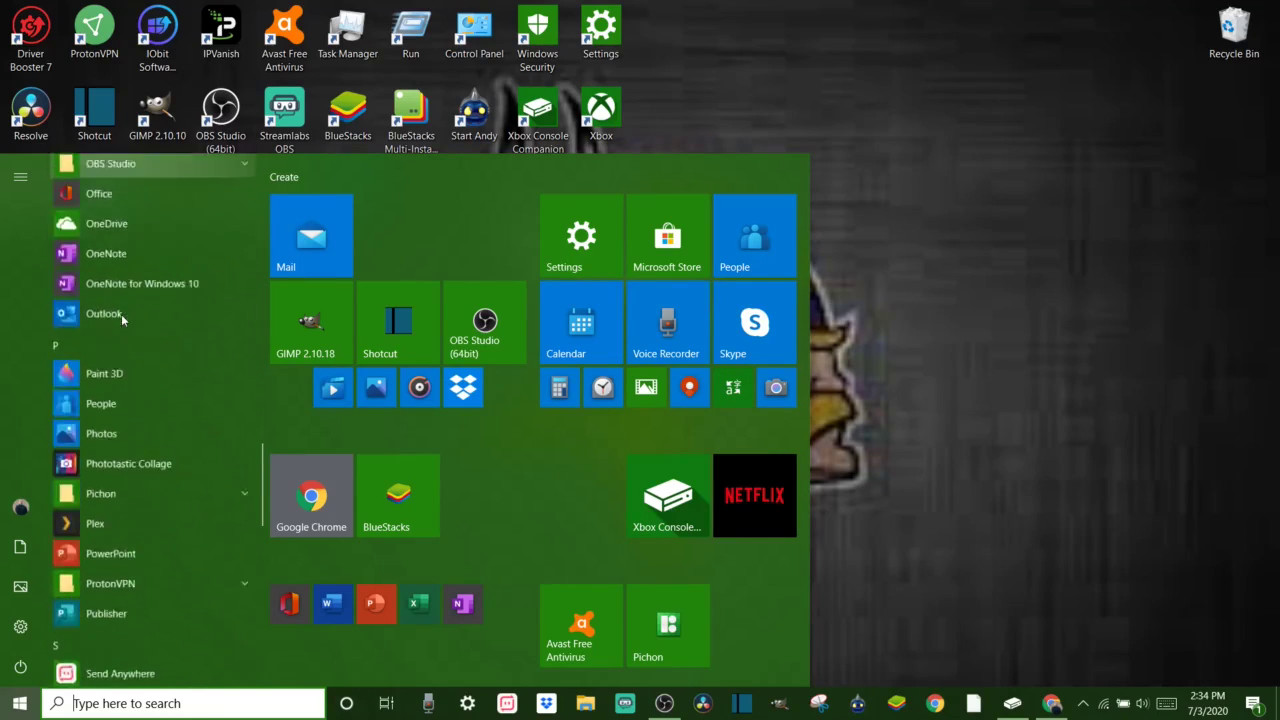
{"action": "scroll", "coordinate": [121, 314], "scroll_direction": "down", "scroll_amount": 3}
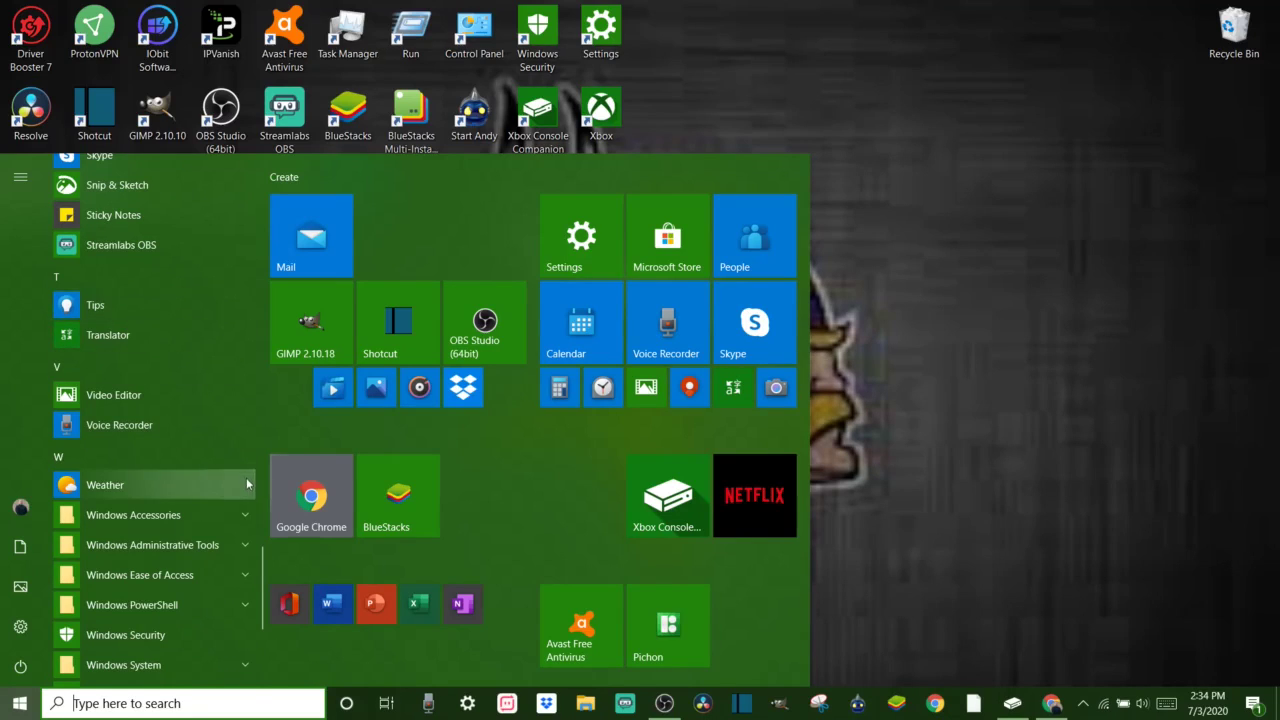
{"action": "scroll", "coordinate": [175, 481], "scroll_direction": "down", "scroll_amount": 2}
{"action": "scroll", "coordinate": [176, 479], "scroll_direction": "down", "scroll_amount": 1}
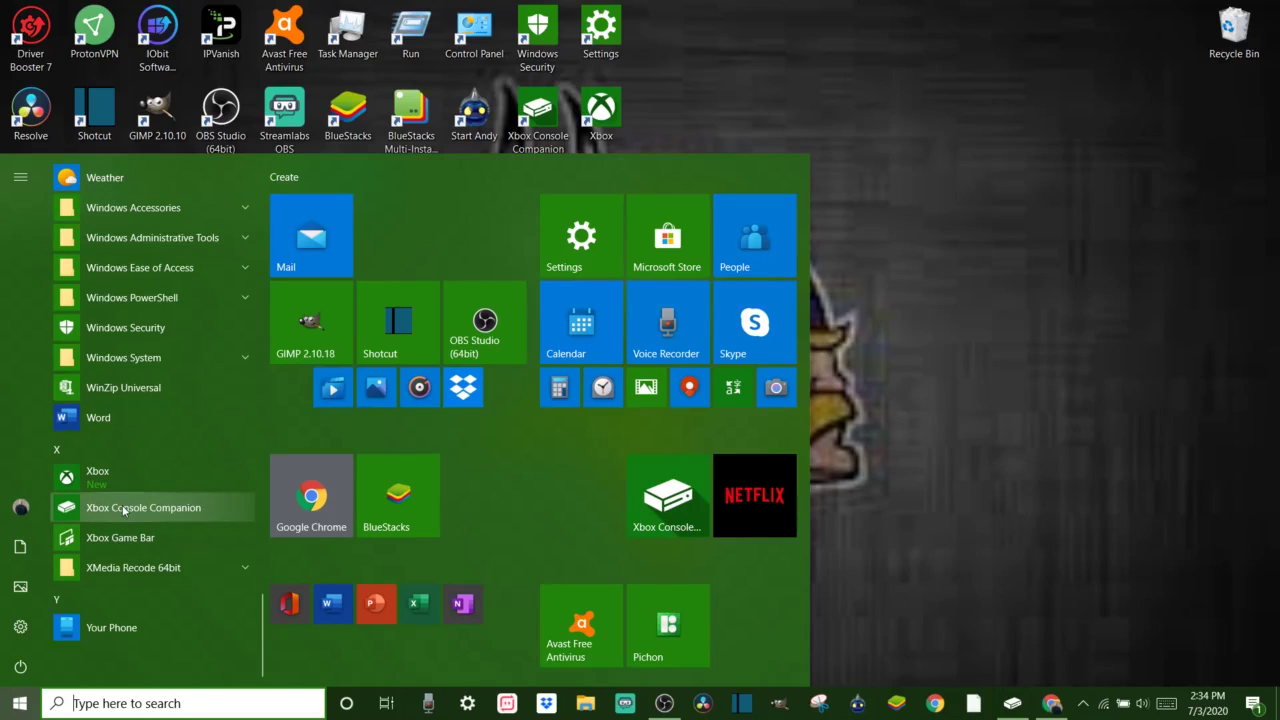
Step: Check the pinning and additional options available for Xbox Console Companion, leaving its pins as they are
{"action": "right_click", "coordinate": [161, 499]}
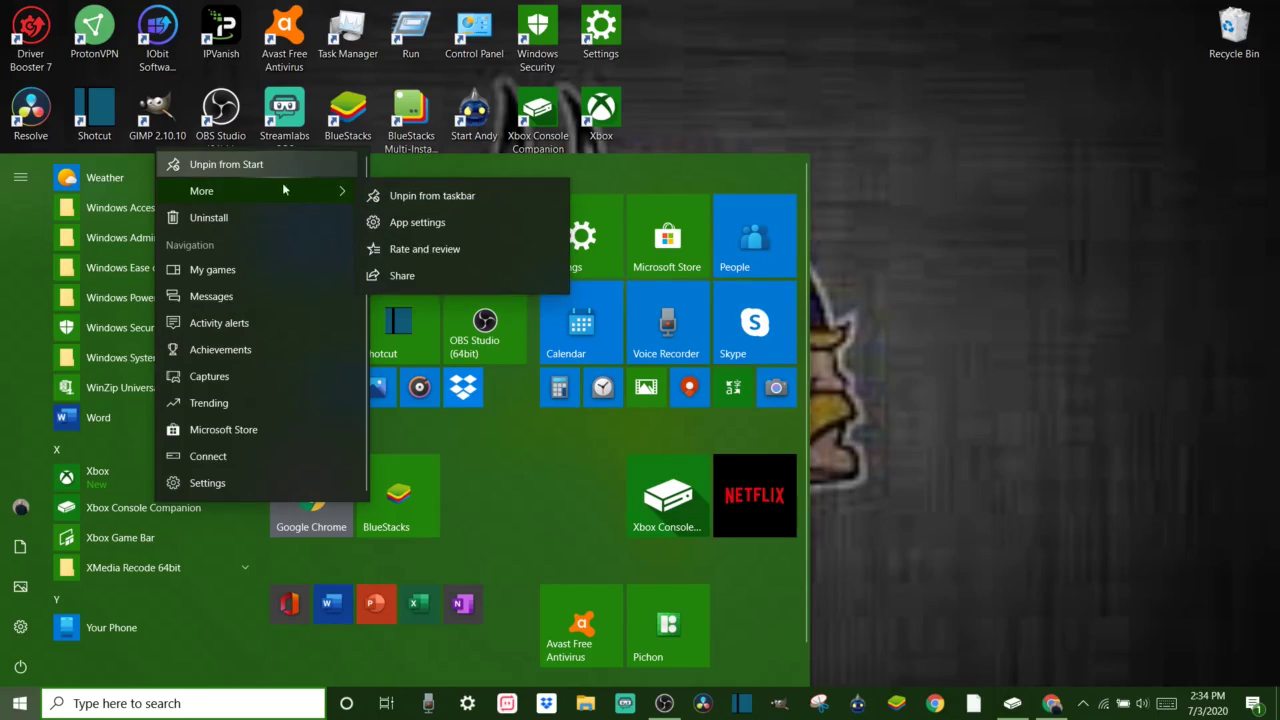
{"action": "mouse_move", "coordinate": [290, 188]}
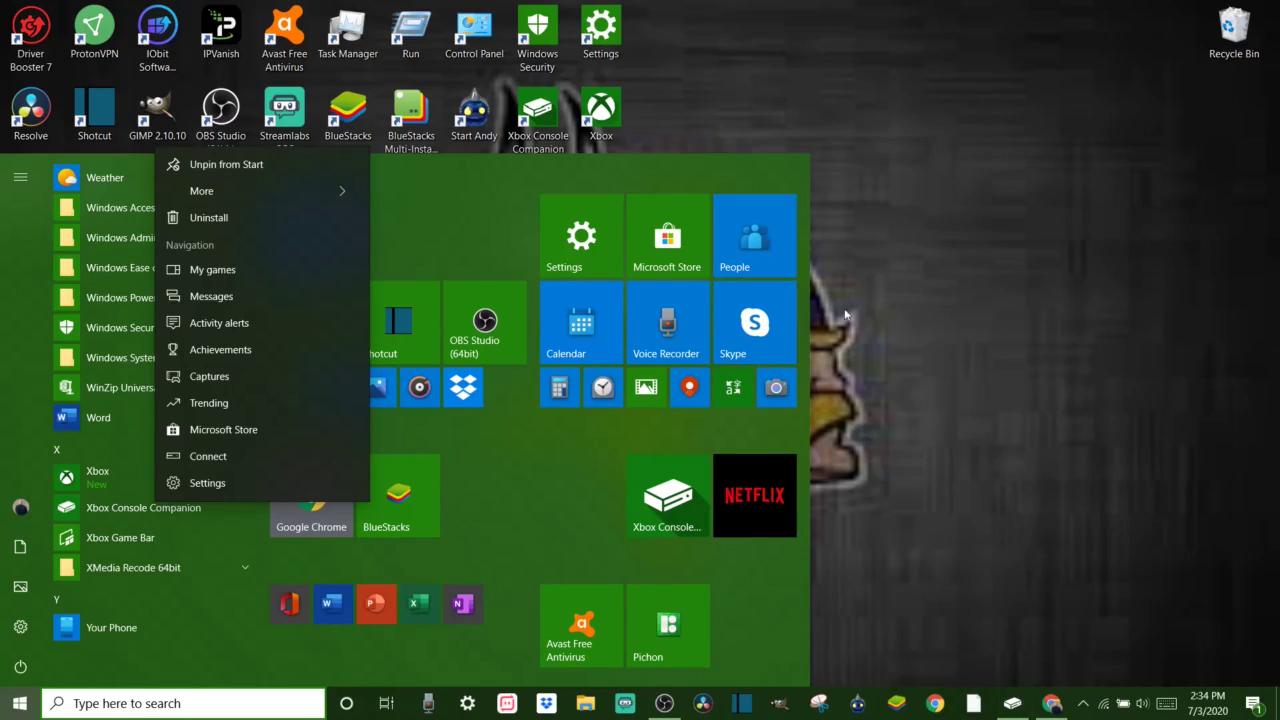
{"action": "key", "text": "Escape"}
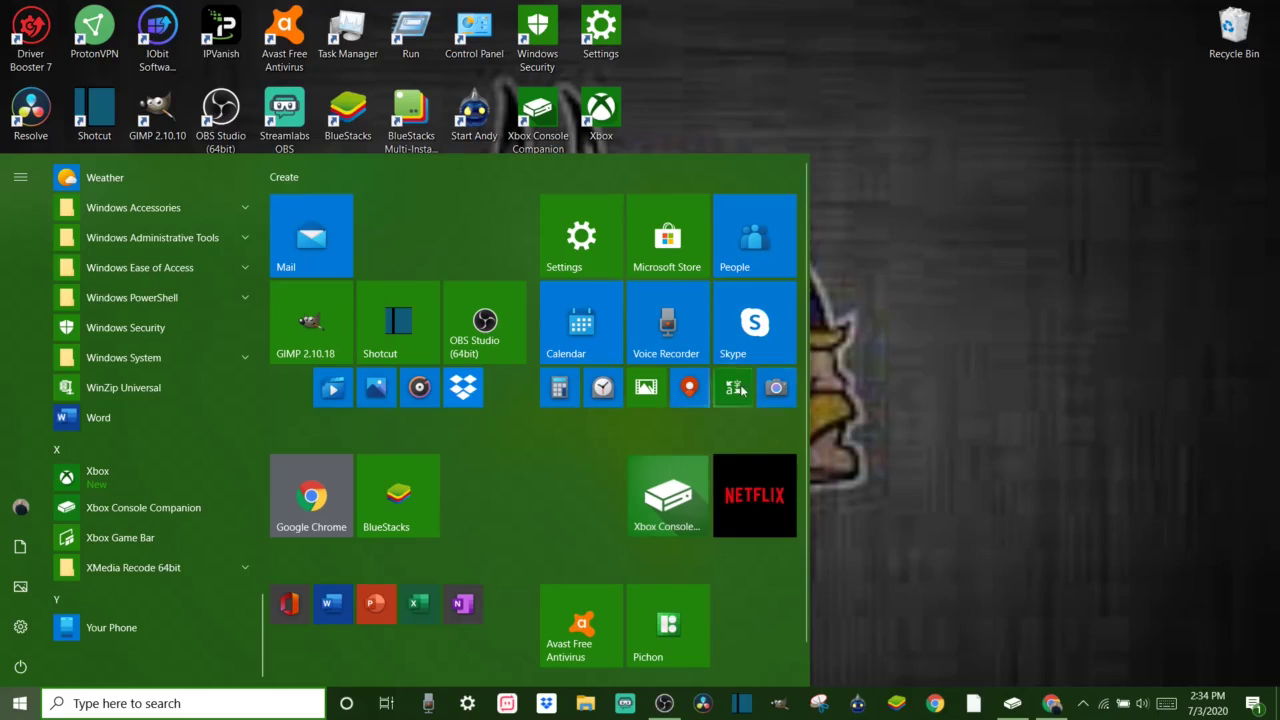
{"action": "mouse_move", "coordinate": [668, 490]}
{"action": "left_mouse_down"}
{"action": "mouse_move", "coordinate": [948, 236]}
{"action": "mouse_move", "coordinate": [742, 42]}
{"action": "mouse_move", "coordinate": [930, 476]}
{"action": "mouse_move", "coordinate": [668, 492]}
{"action": "left_mouse_up"}
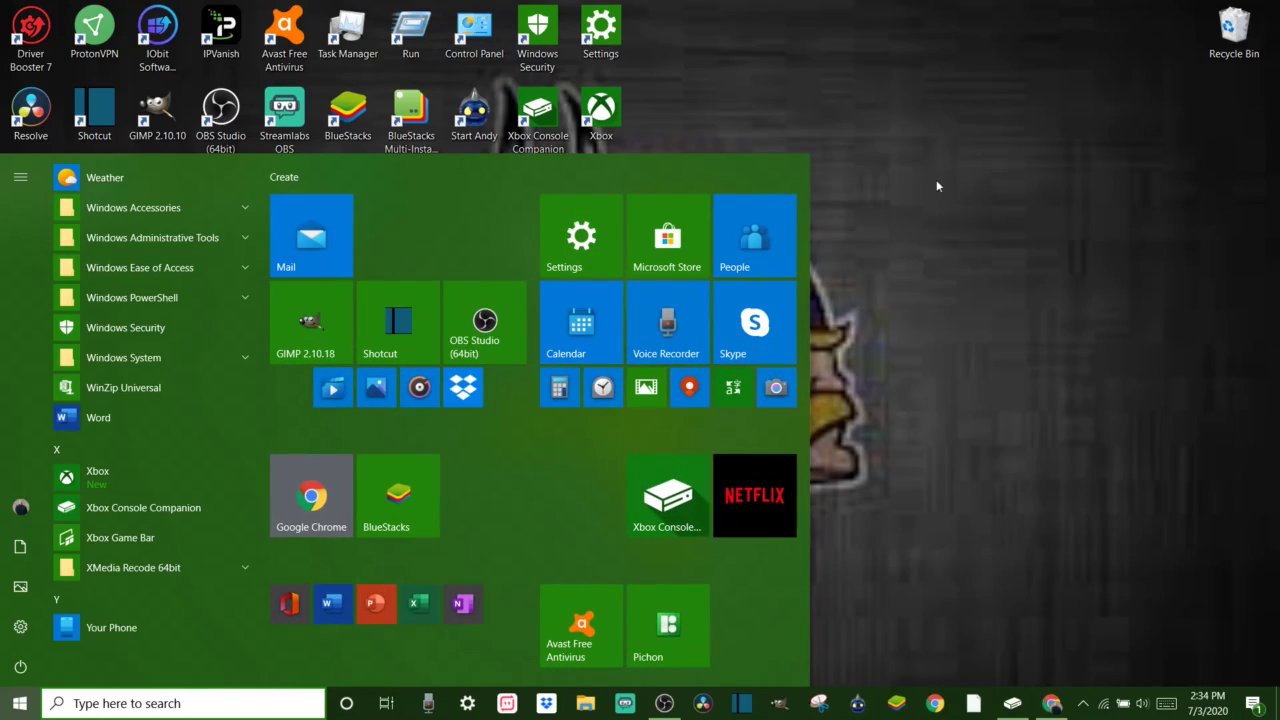
{"action": "left_click", "coordinate": [1033, 295]}
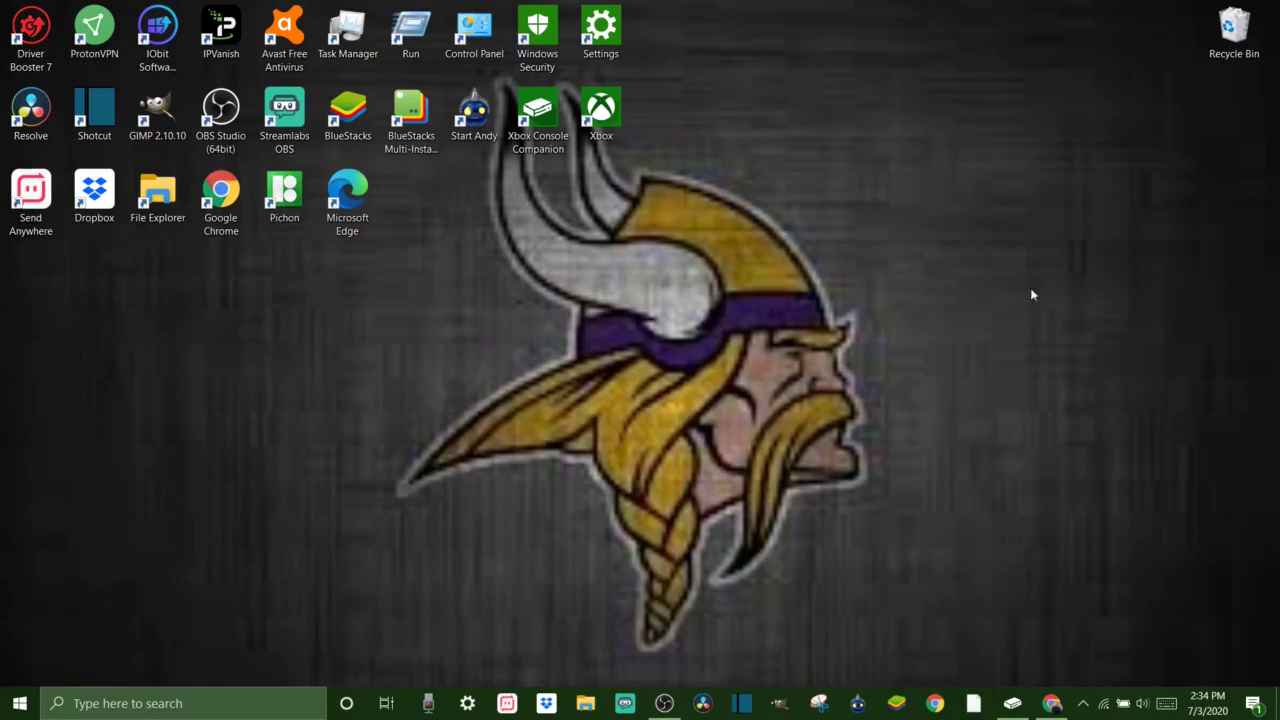
Step: Switch to Xbox Console Companion and run the streaming test for the XBOXONE console
{"action": "left_click", "coordinate": [1015, 704]}
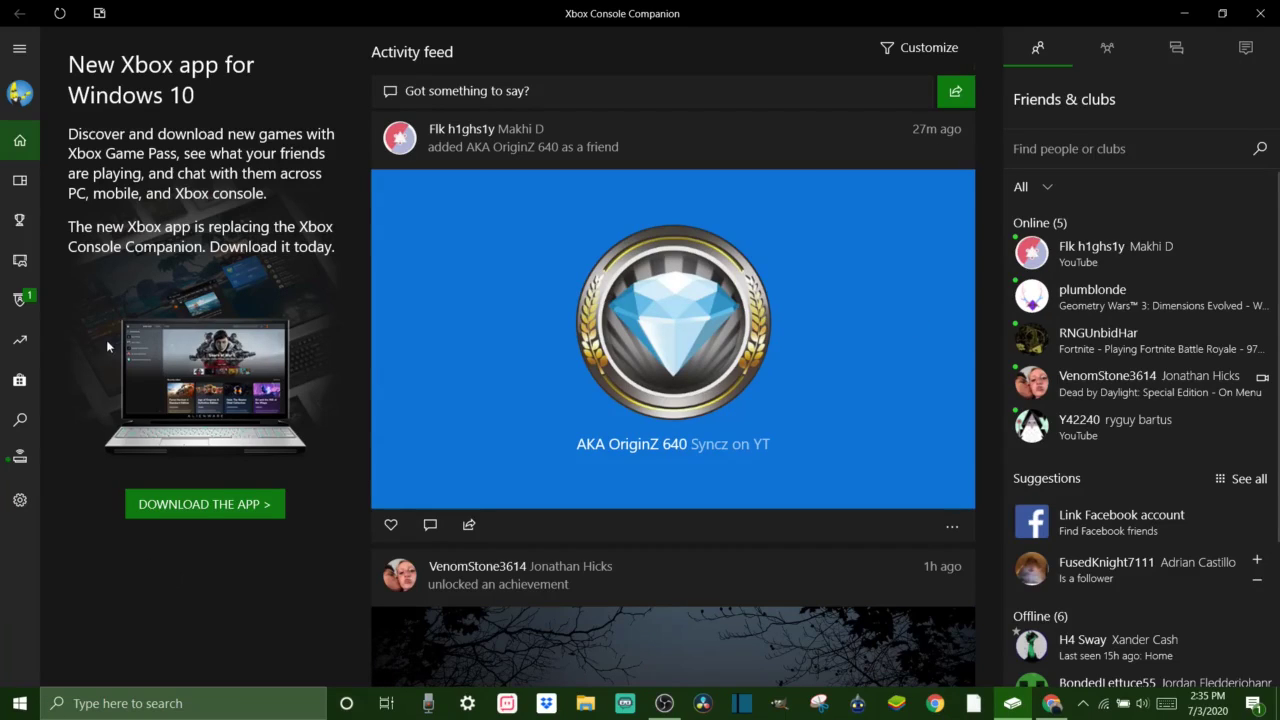
{"action": "left_click", "coordinate": [24, 466]}
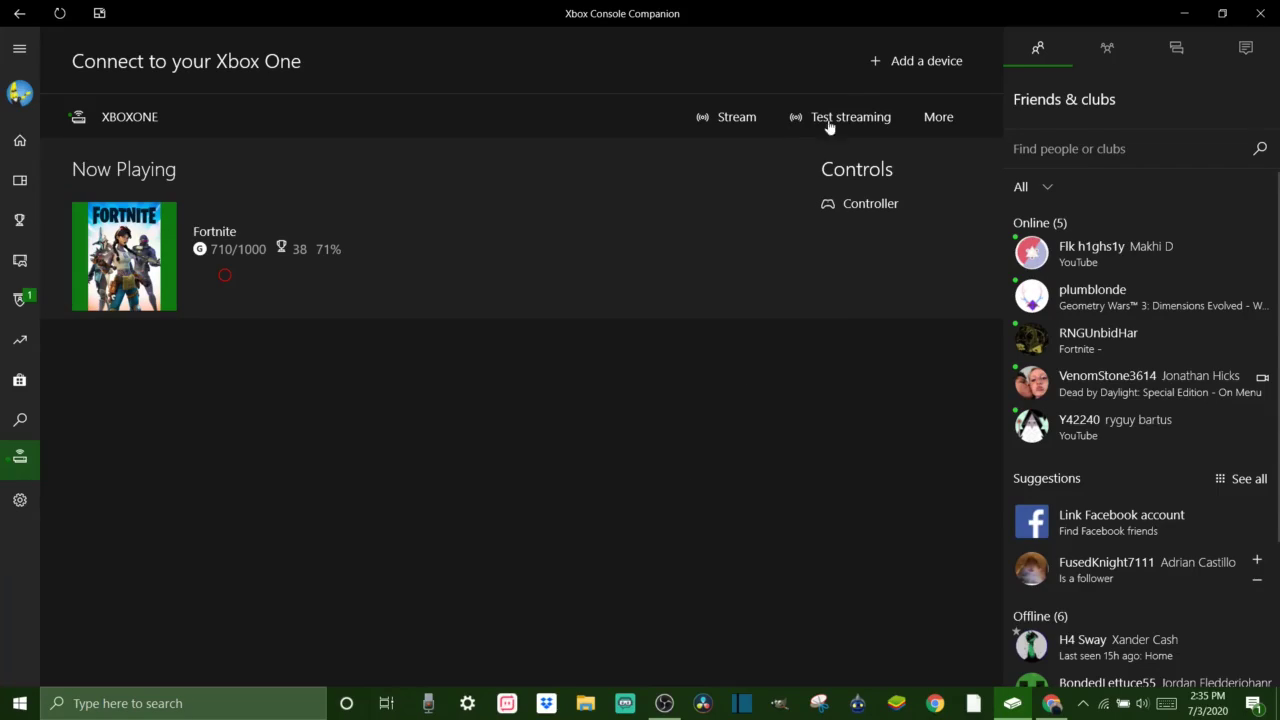
{"action": "left_click", "coordinate": [866, 117]}
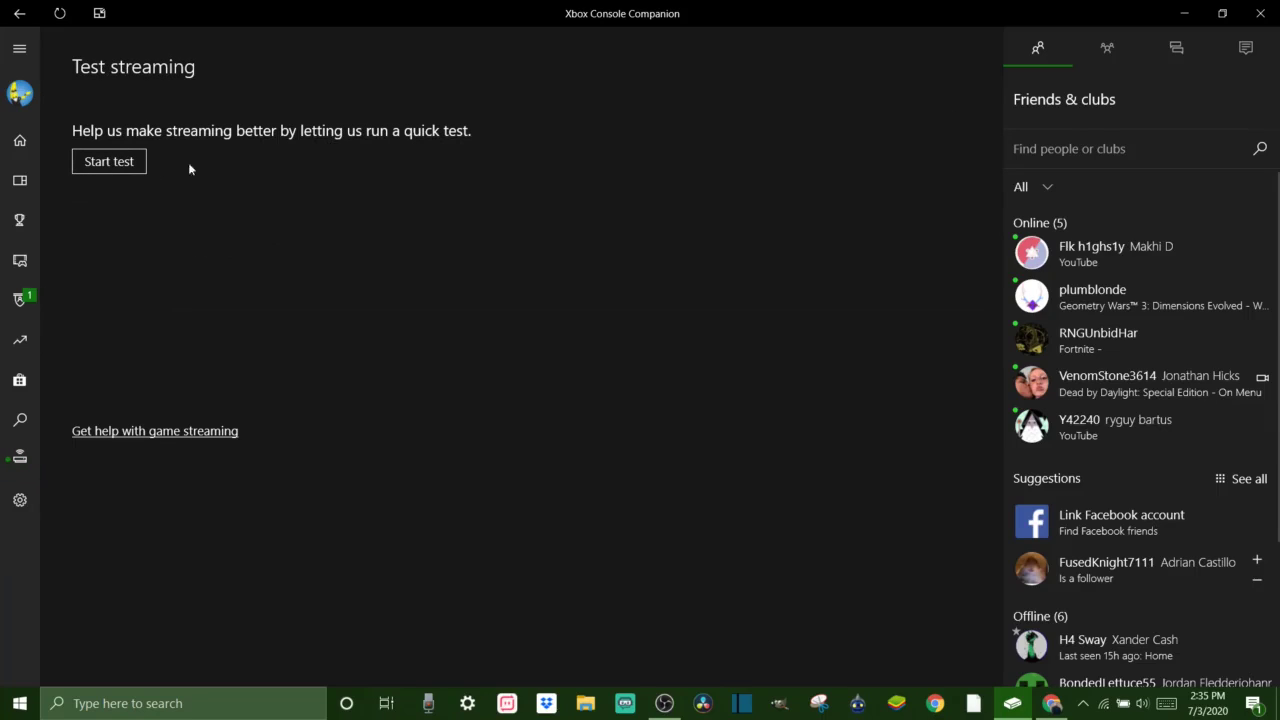
{"action": "left_click", "coordinate": [107, 160]}
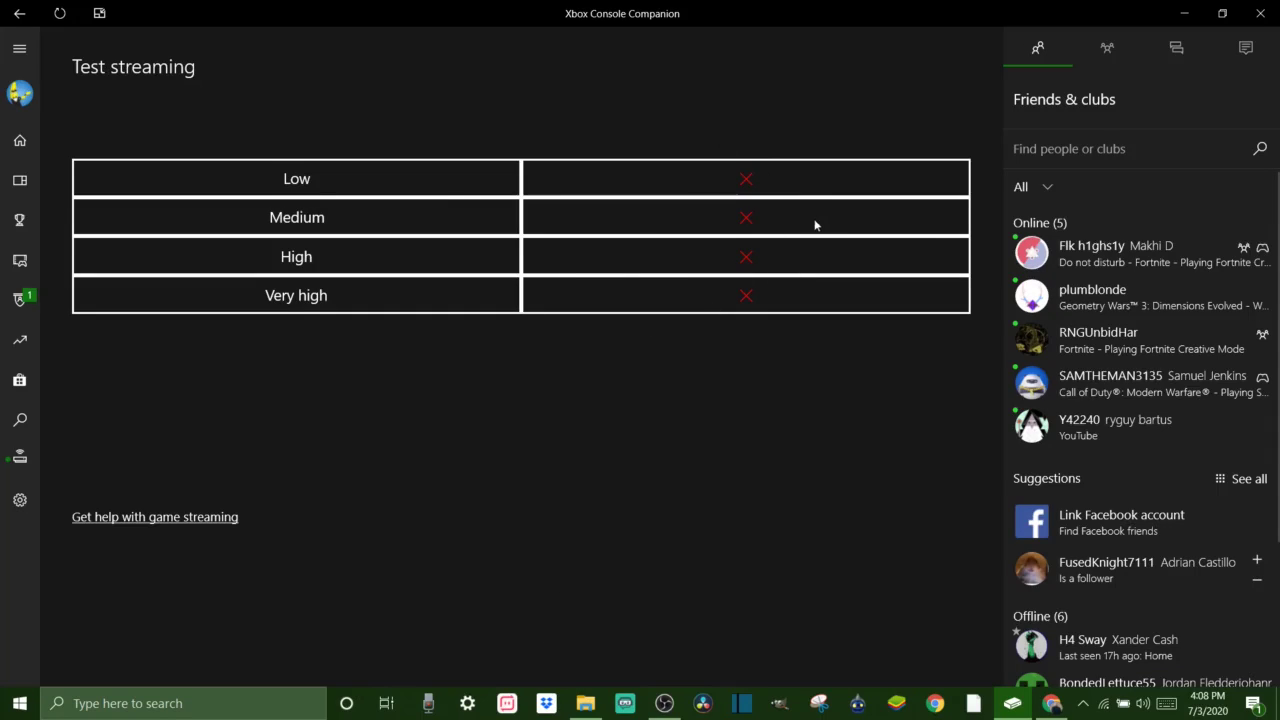
Step: Start streaming from the XBOXONE console, continuing past the missing controller notice, and raise the volume
{"action": "left_click", "coordinate": [19, 456]}
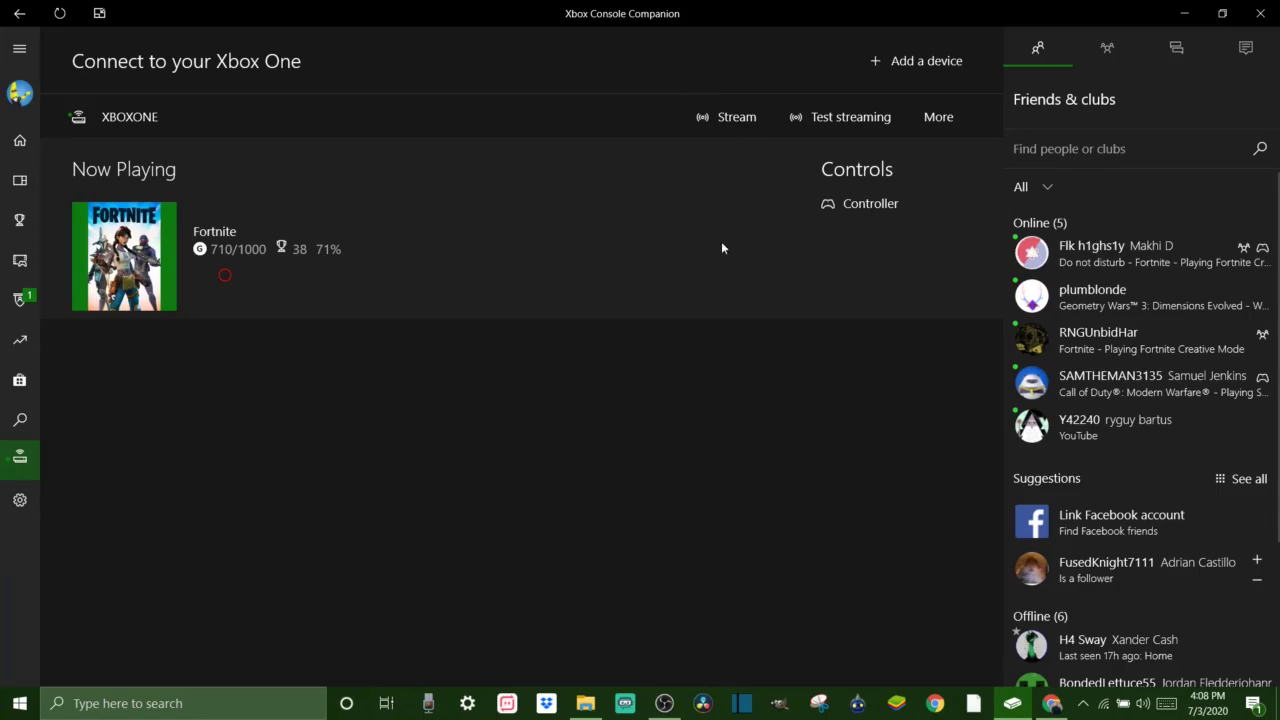
{"action": "left_click", "coordinate": [715, 121]}
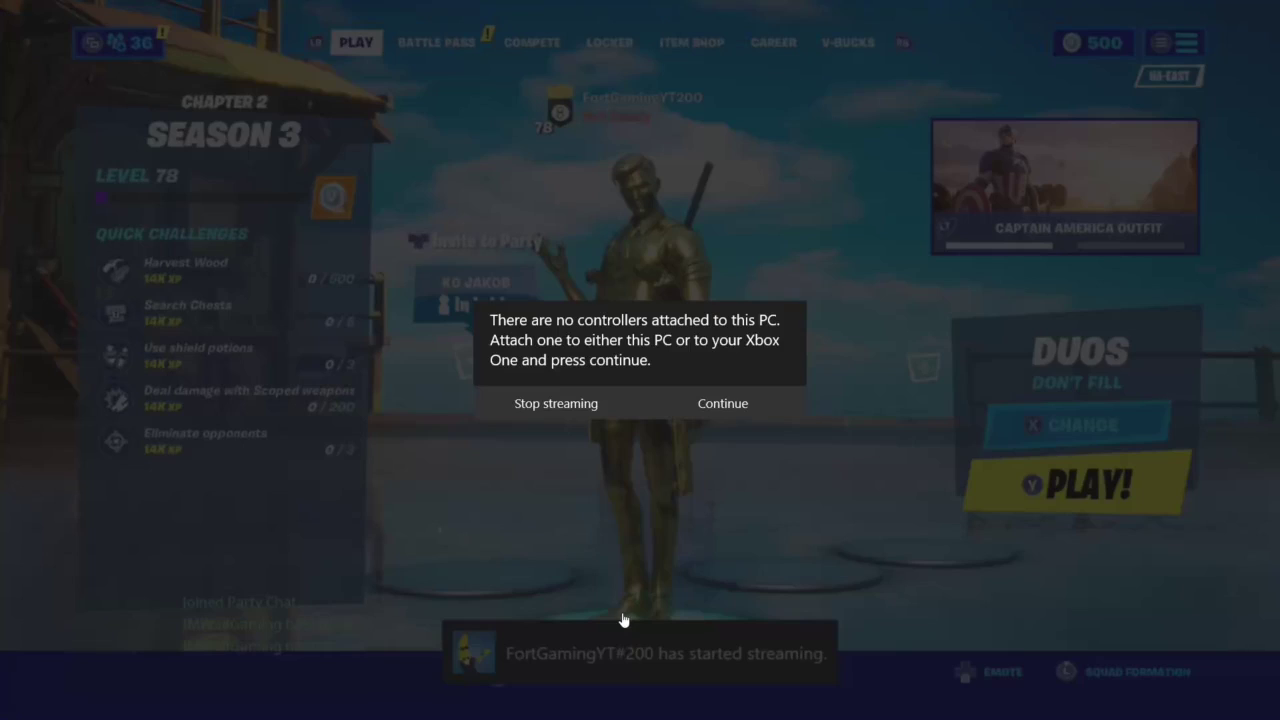
{"action": "left_click", "coordinate": [722, 405]}
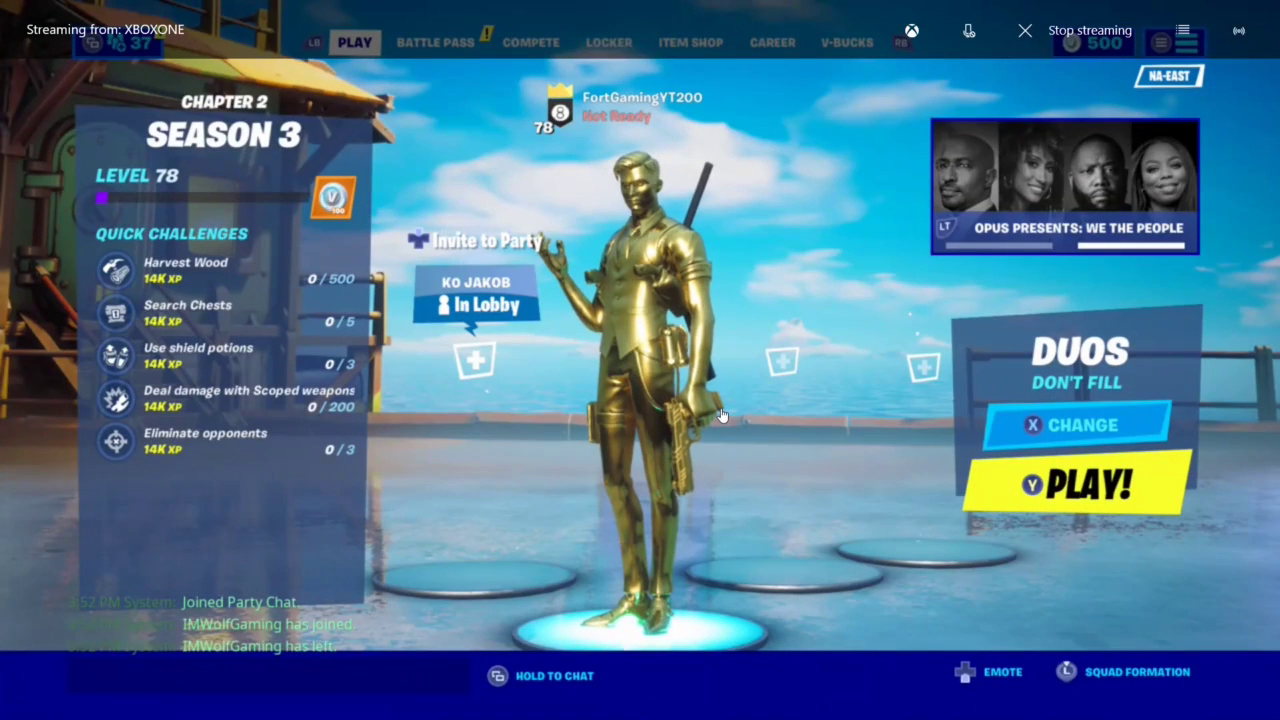
{"action": "key", "text": "XF86AudioRaiseVolume"}
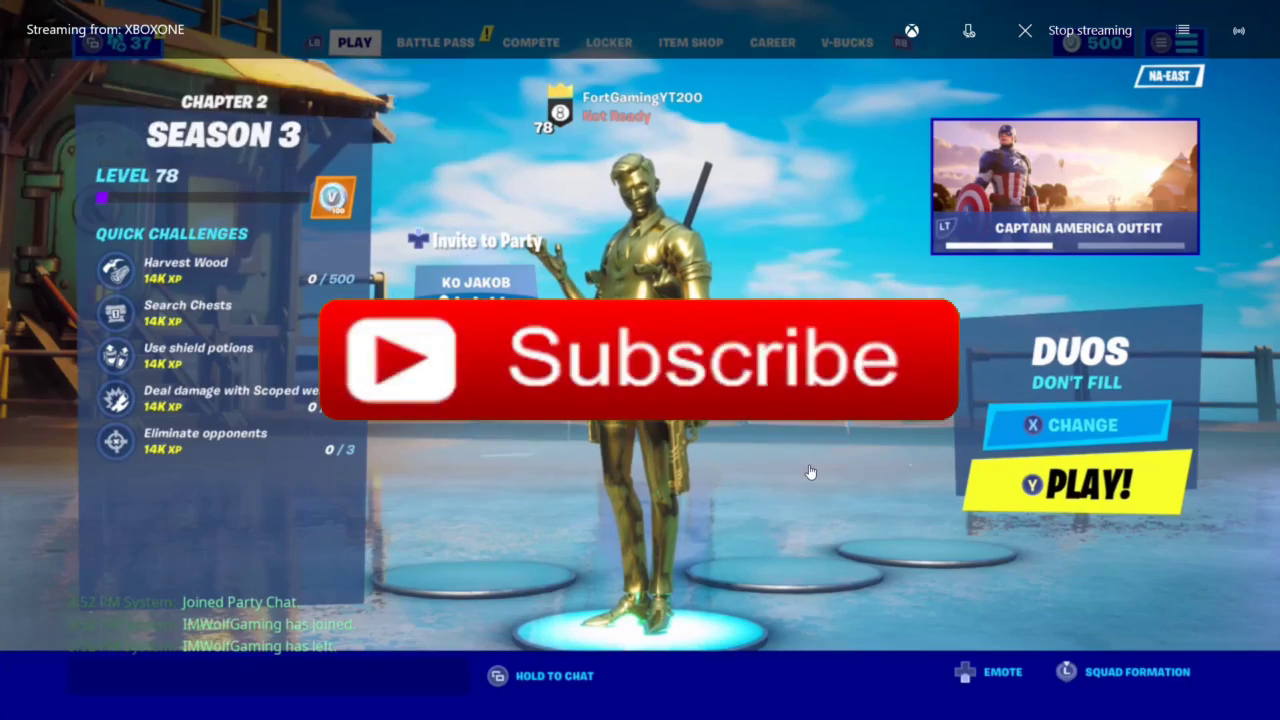
Step: Go through the streamed Fortnite lobby sections from Play to the Locker
{"action": "key", "text": "Right"}
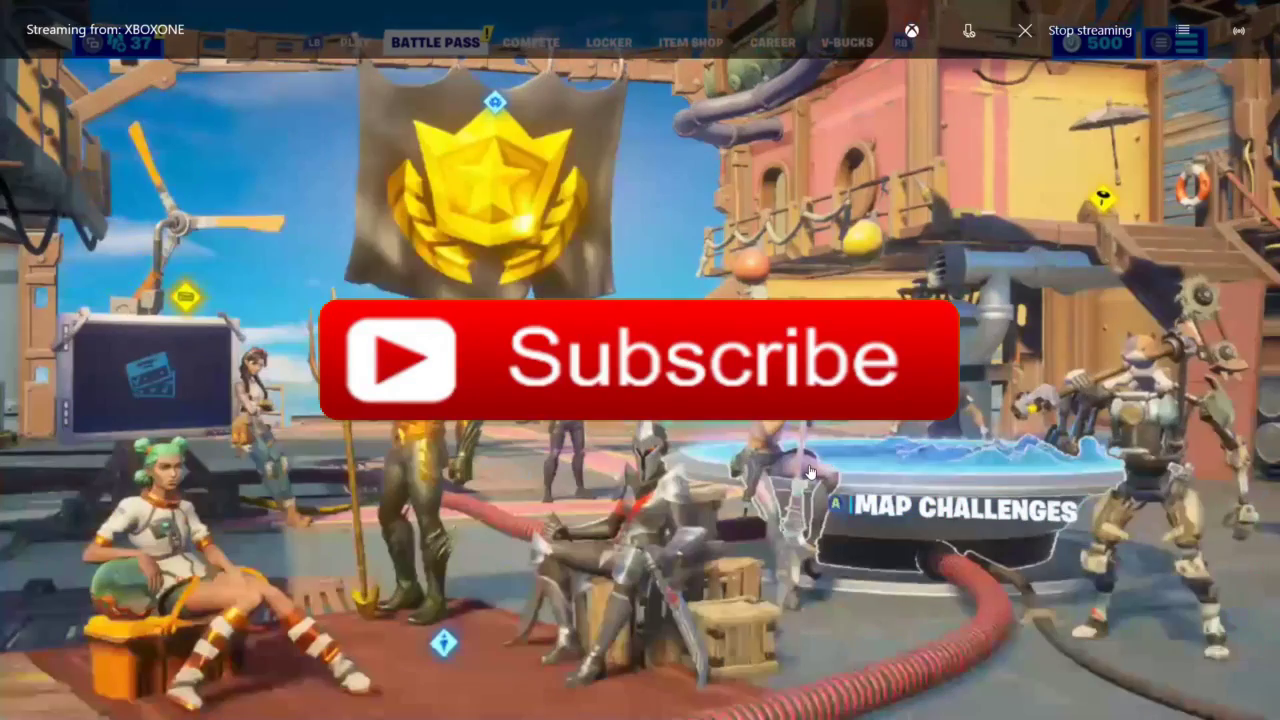
{"action": "key", "text": "Right"}
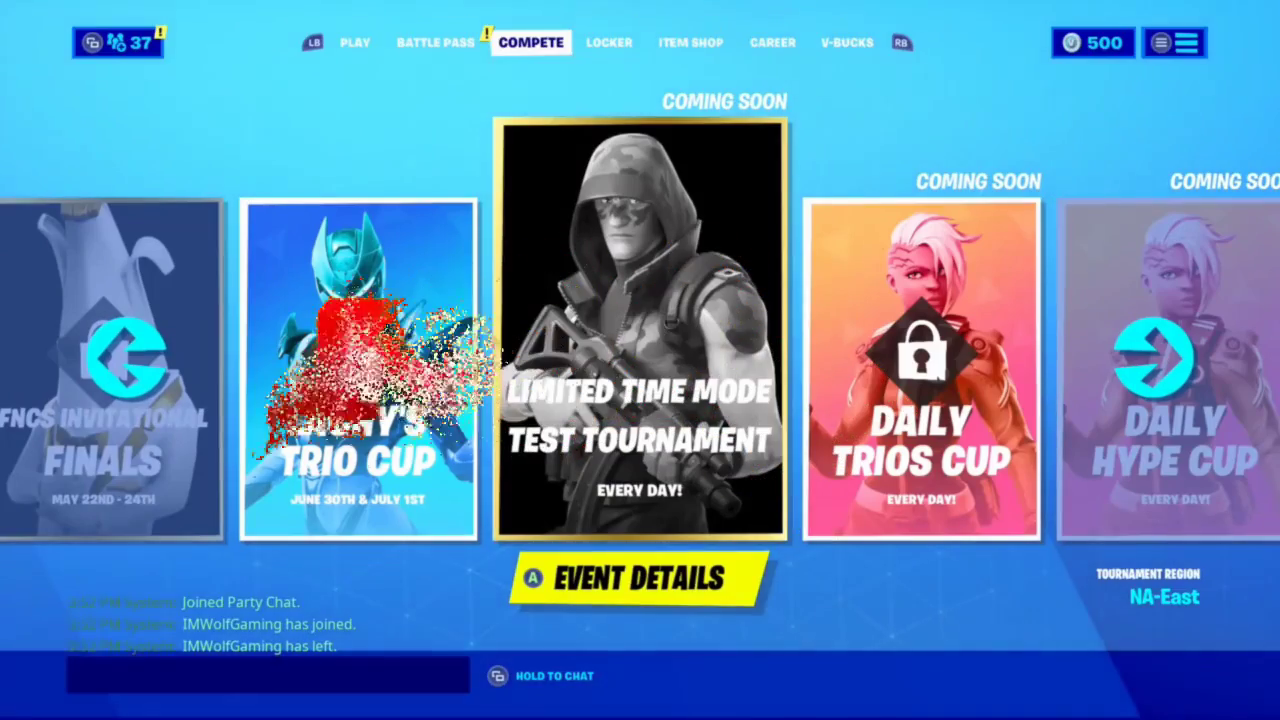
{"action": "key", "text": "Right"}
{"action": "key", "text": "Right"}
{"action": "key", "text": "Left"}
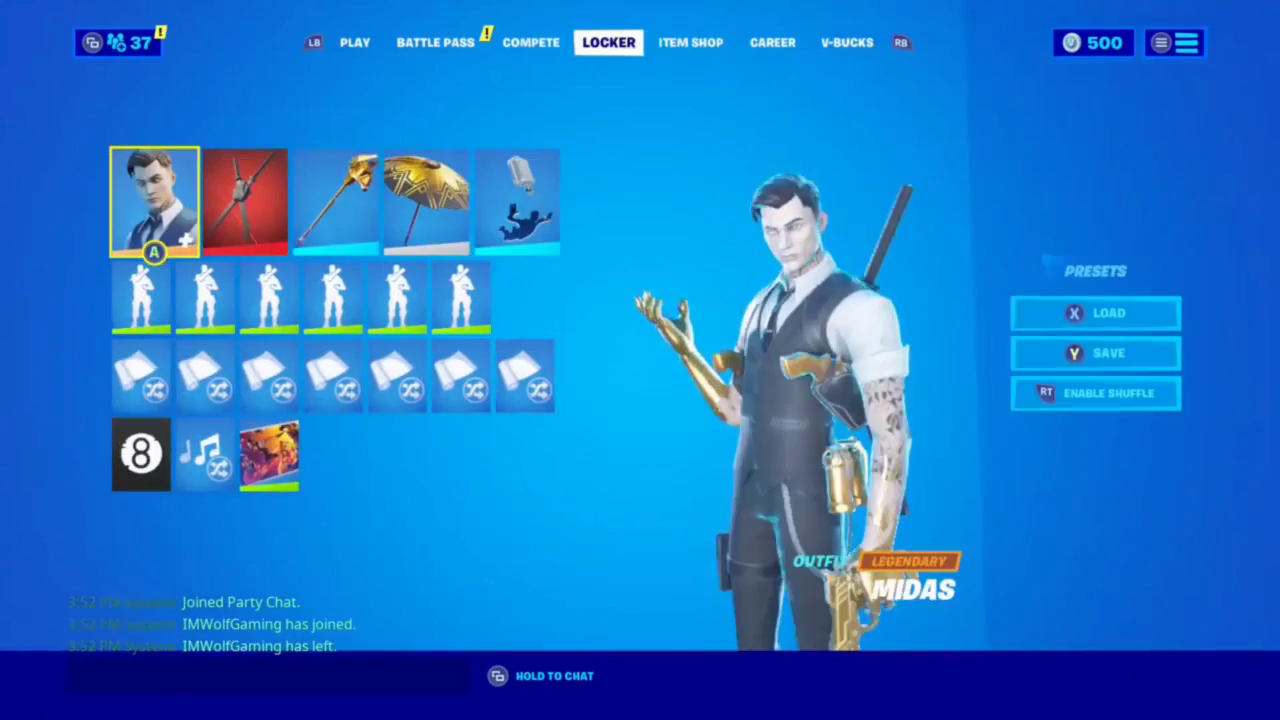
Step: Browse the outfit collection in the Fortnite locker and stop streaming from the console
{"action": "key", "text": "Return"}
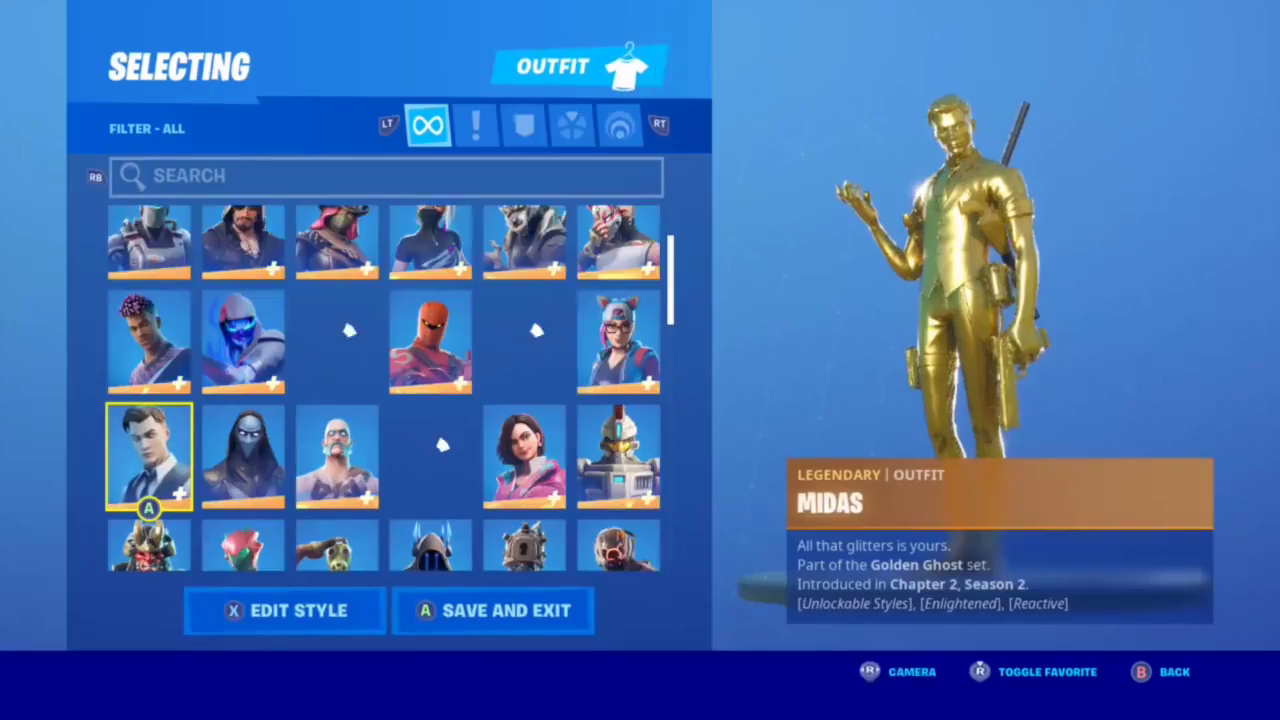
{"action": "key", "text": "Down"}
{"action": "key", "text": "Down"}
{"action": "key", "text": "Down"}
{"action": "key", "text": "Down"}
{"action": "key", "text": "Down"}
{"action": "key", "text": "Down"}
{"action": "key", "text": "Down"}
{"action": "key", "text": "Down"}
{"action": "key", "text": "Down"}
{"action": "key", "text": "Down"}
{"action": "key", "text": "Down"}
{"action": "key", "text": "Down"}
{"action": "key", "text": "Down"}
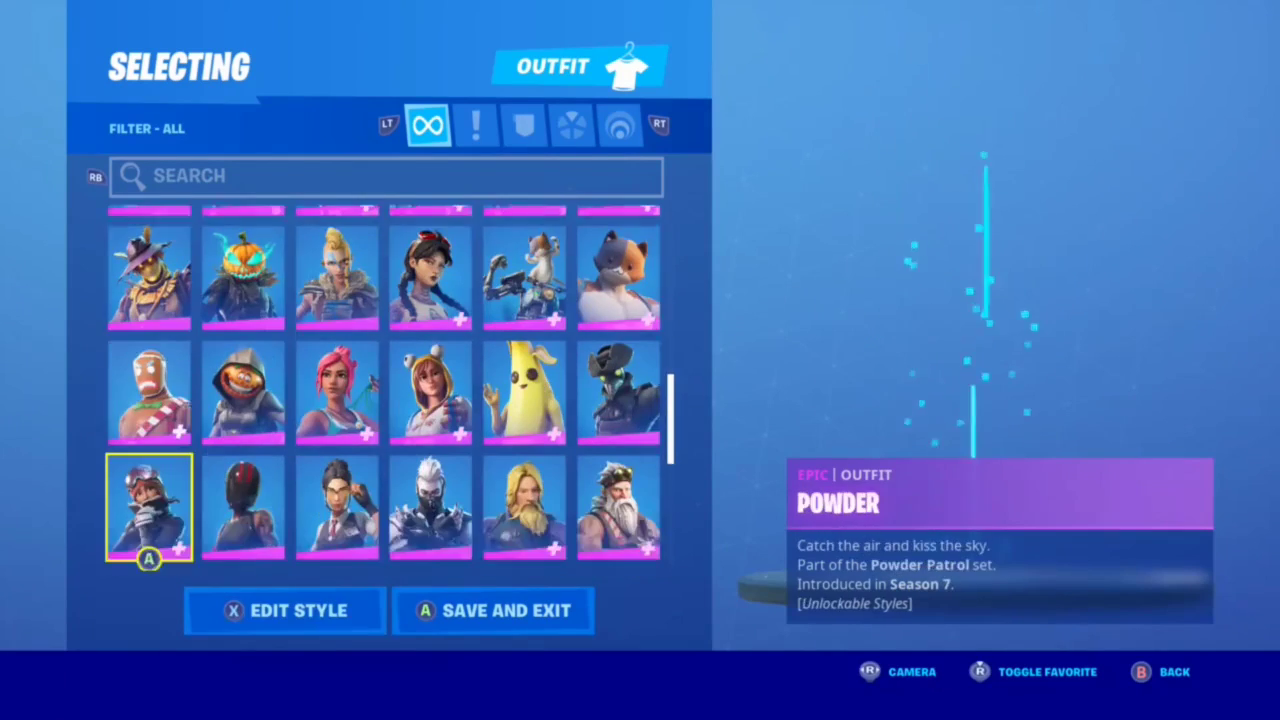
{"action": "key", "text": "Down"}
{"action": "key", "text": "Up"}
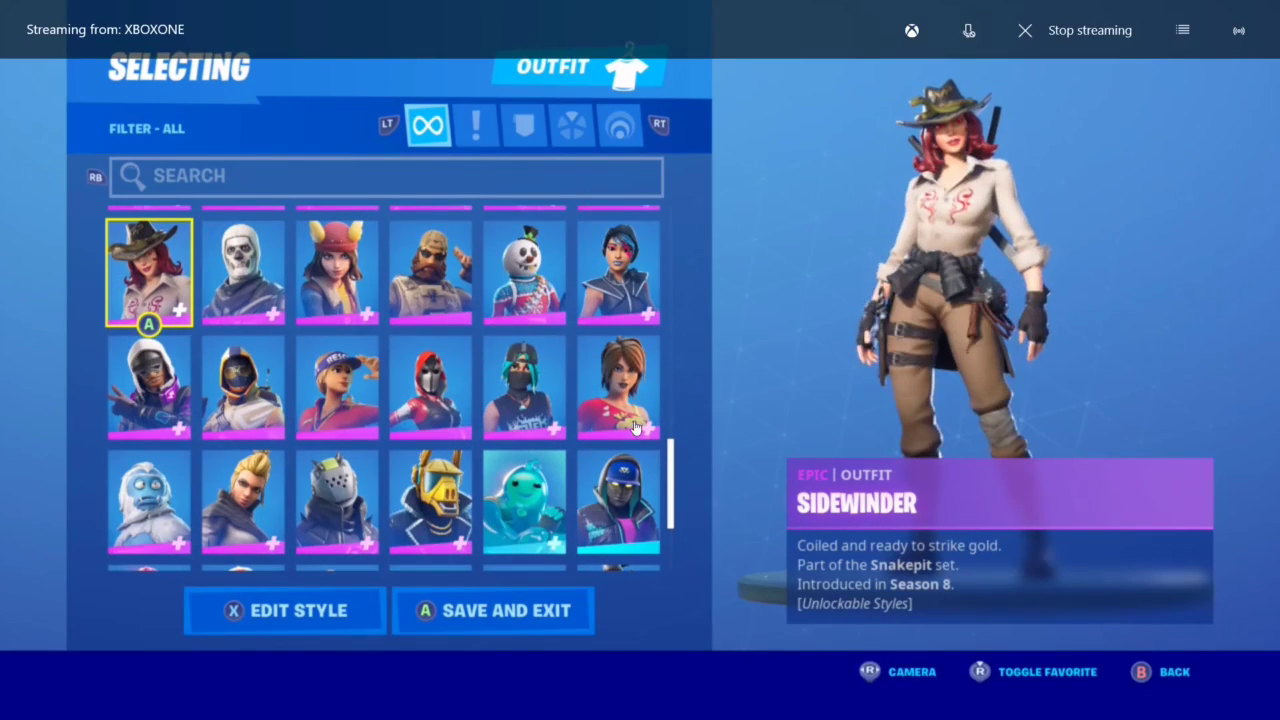
{"action": "left_click", "coordinate": [1025, 40]}
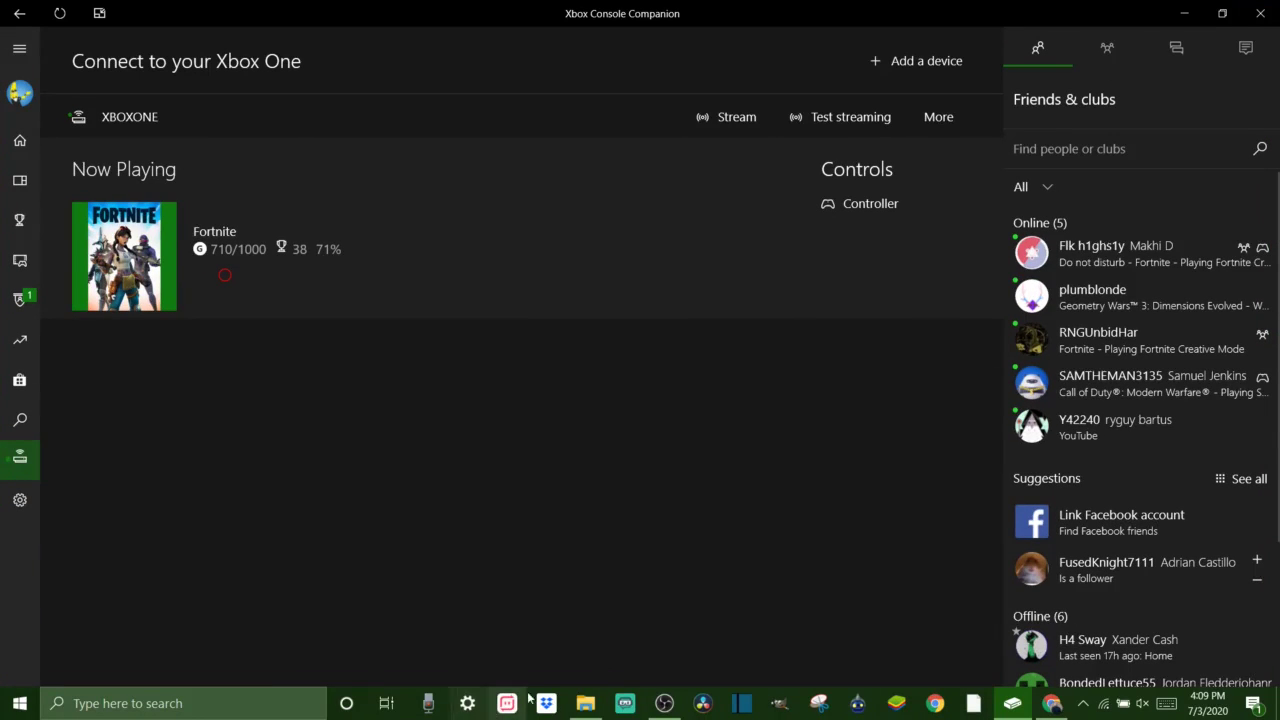
Step: Switch to OBS, raise the Desktop Audio level slightly, and return to Xbox Console Companion
{"action": "left_click", "coordinate": [664, 704]}
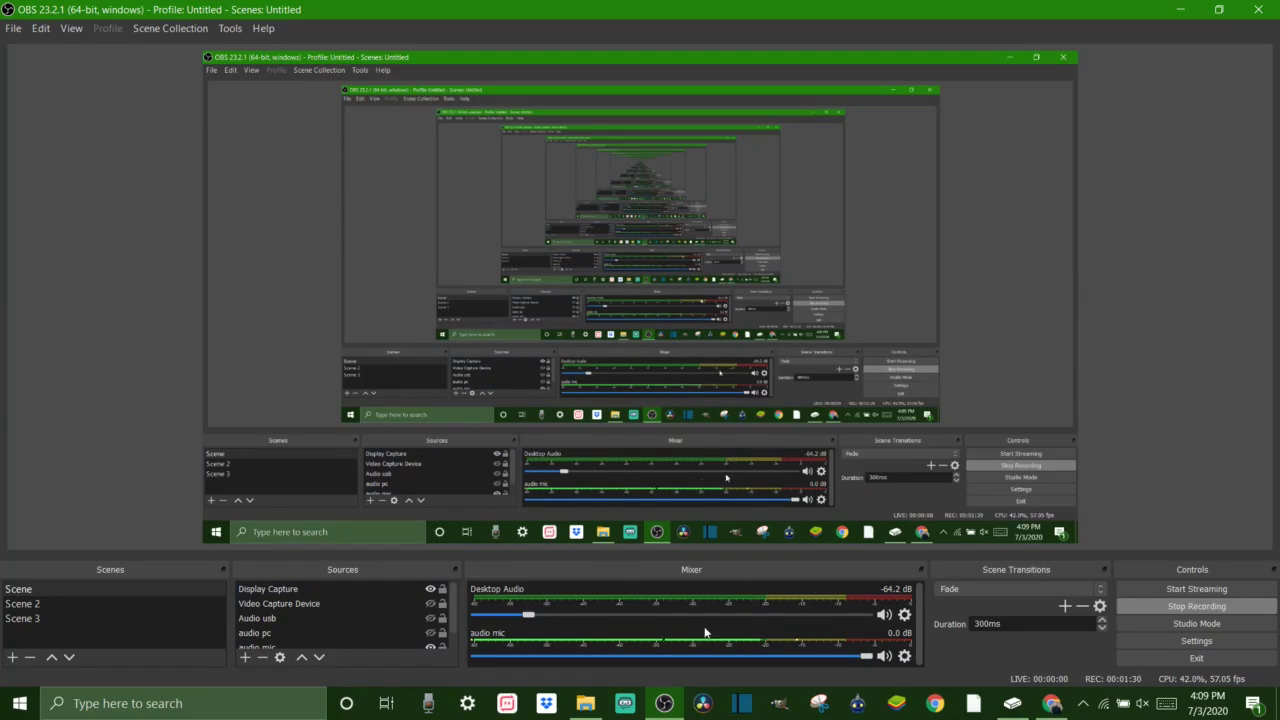
{"action": "mouse_move", "coordinate": [528, 617]}
{"action": "left_mouse_down"}
{"action": "mouse_move", "coordinate": [508, 617]}
{"action": "mouse_move", "coordinate": [536, 617]}
{"action": "left_mouse_up"}
{"action": "left_click", "coordinate": [1180, 9]}
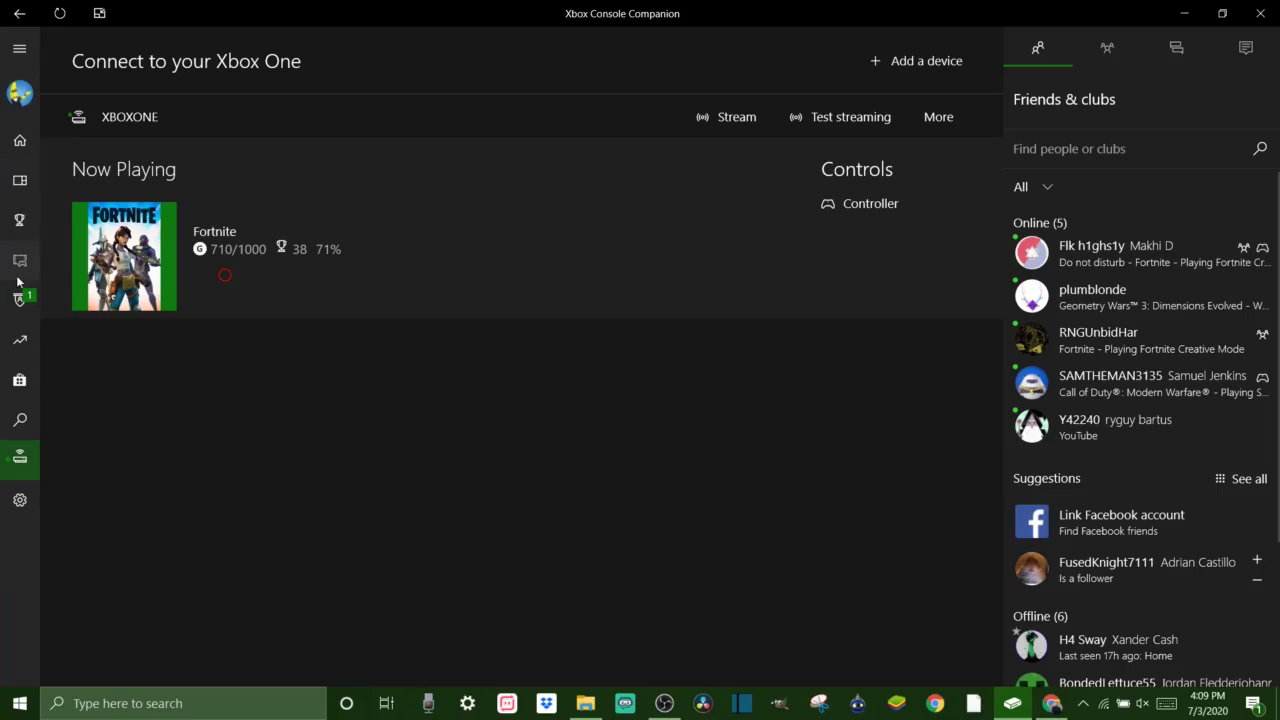
Step: Look over the achievements, captures, general settings and profile pages
{"action": "left_click", "coordinate": [17, 219]}
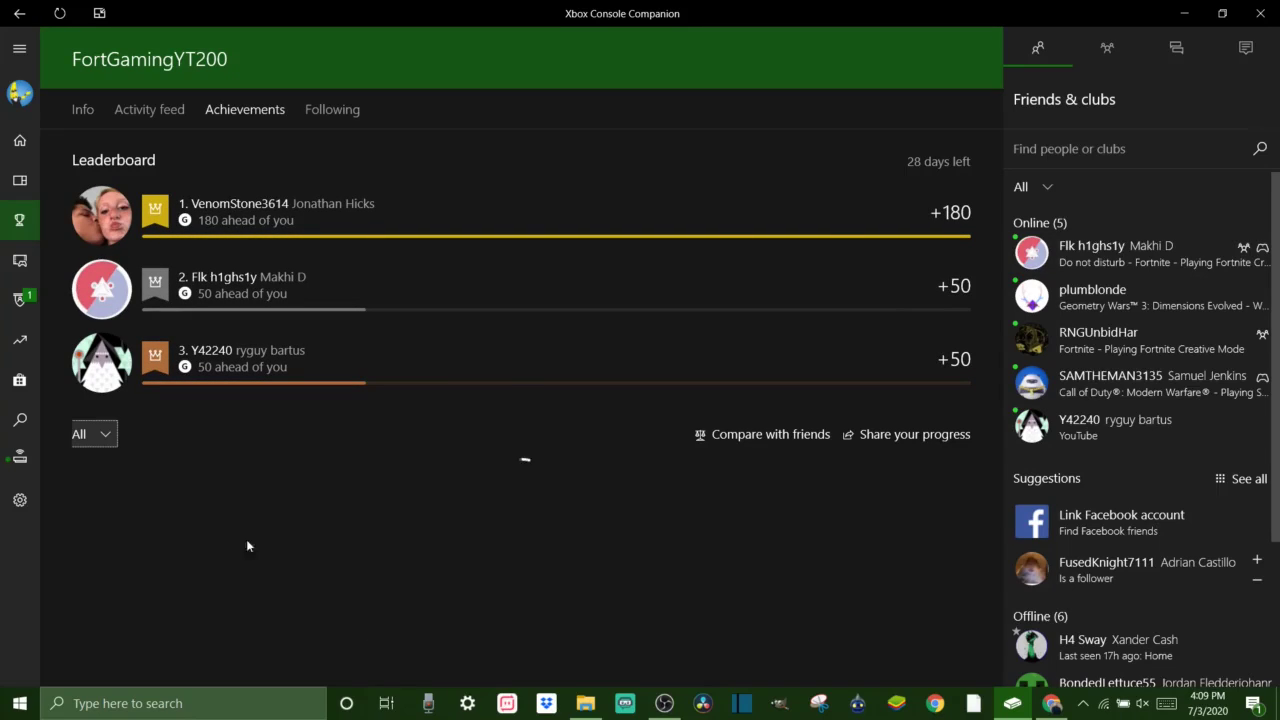
{"action": "left_click", "coordinate": [15, 272]}
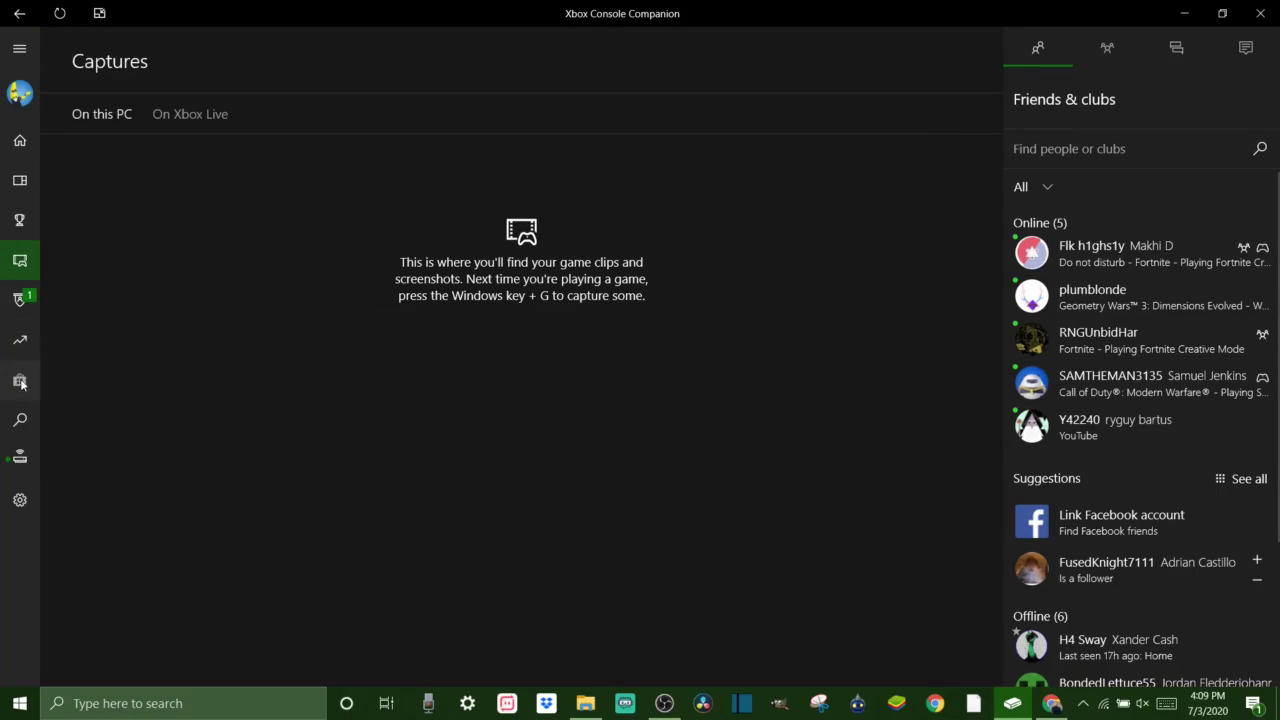
{"action": "left_click", "coordinate": [19, 500]}
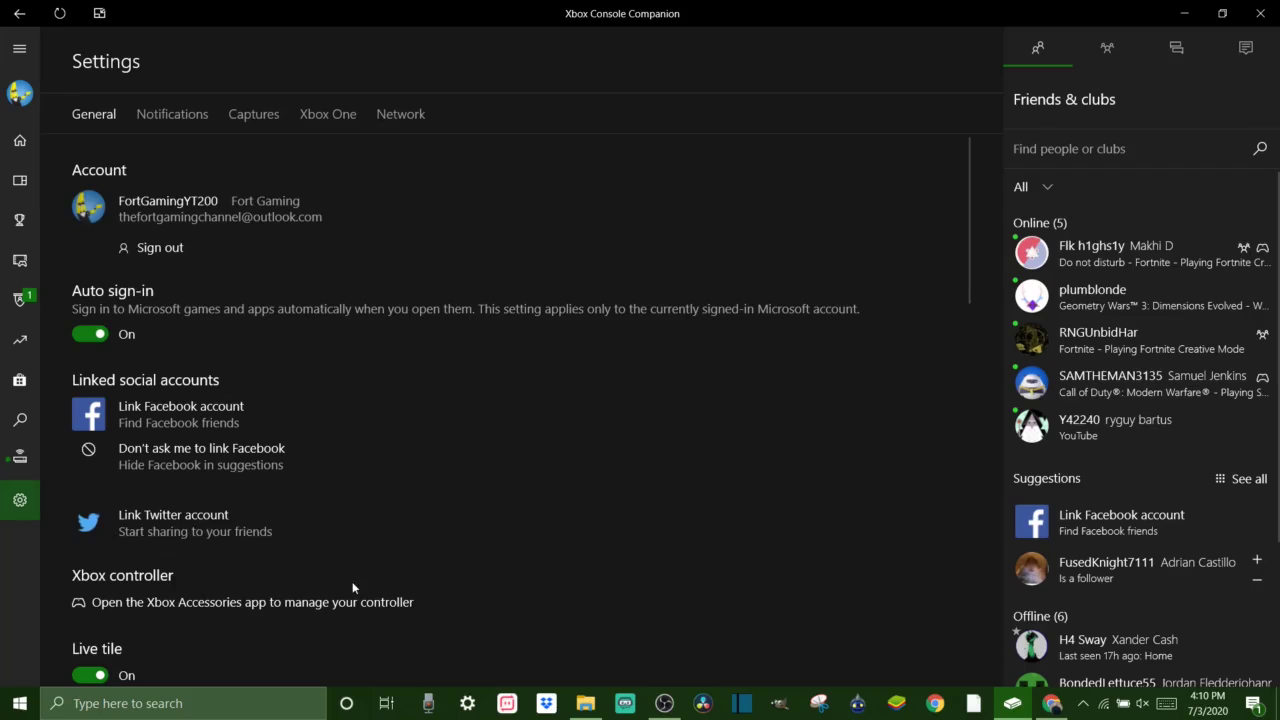
{"action": "scroll", "coordinate": [353, 541], "scroll_direction": "down", "scroll_amount": 15}
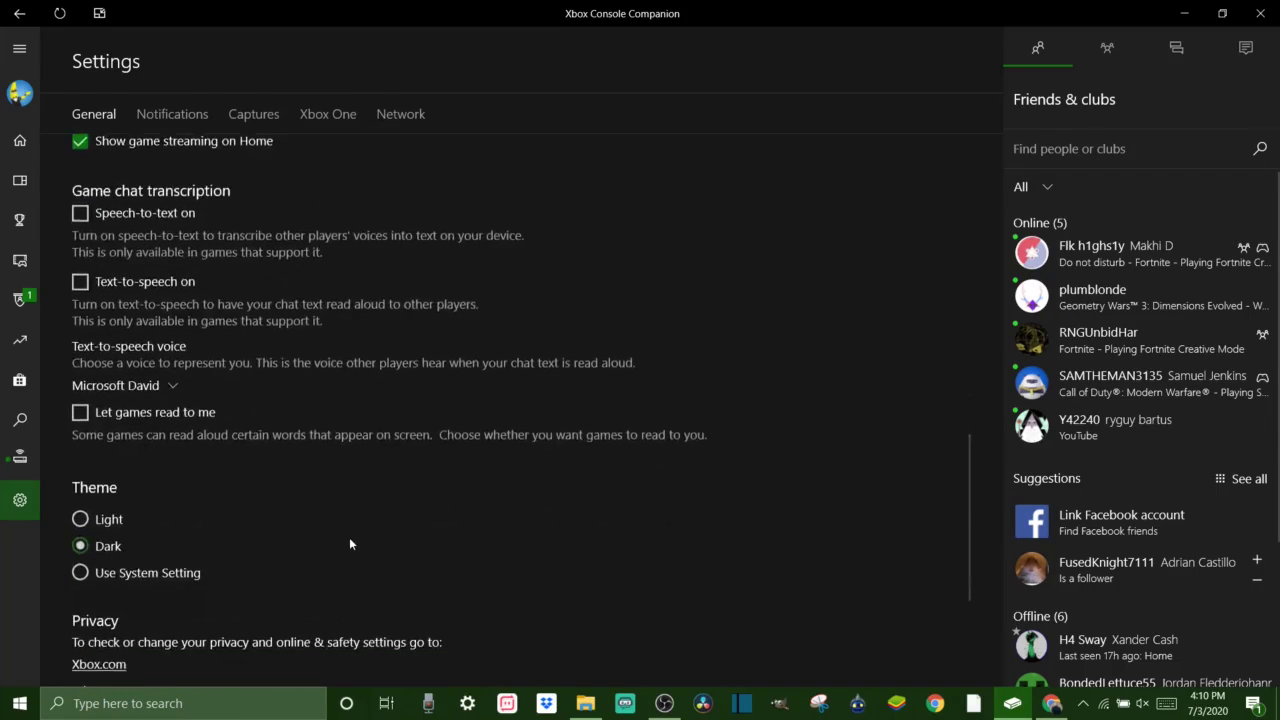
{"action": "scroll", "coordinate": [349, 543], "scroll_direction": "up", "scroll_amount": 15}
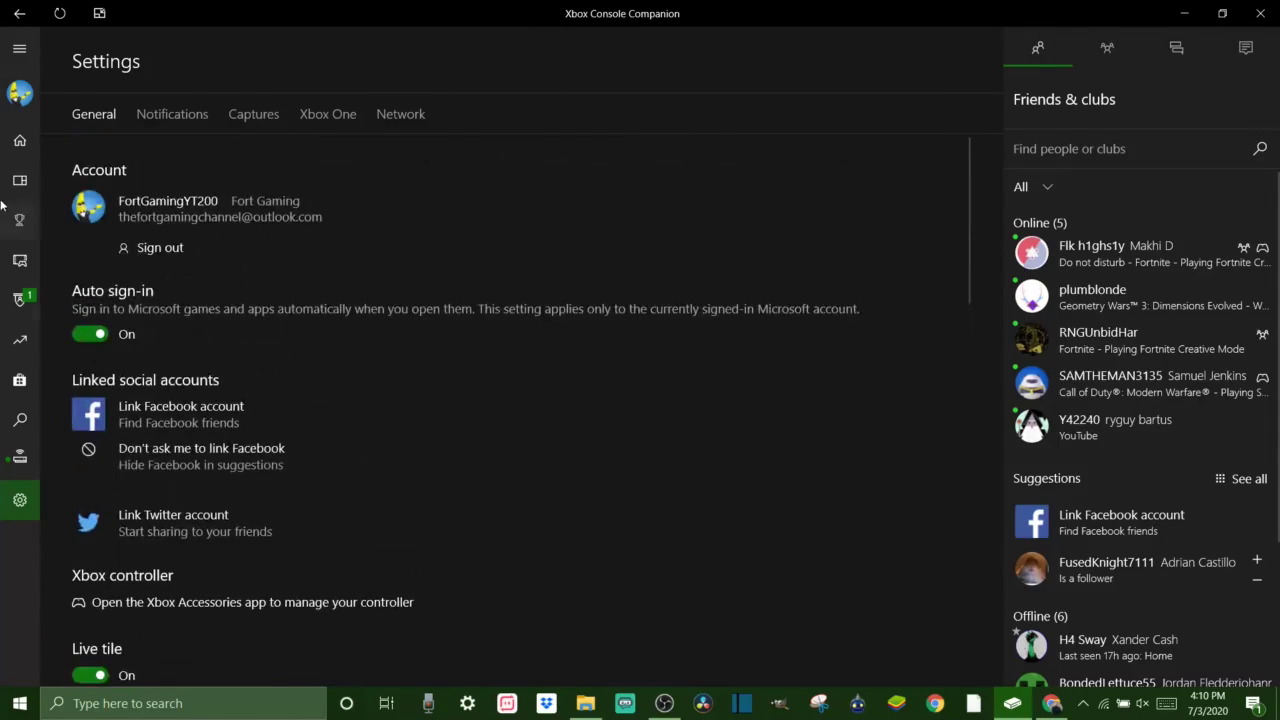
{"action": "left_click", "coordinate": [20, 93]}
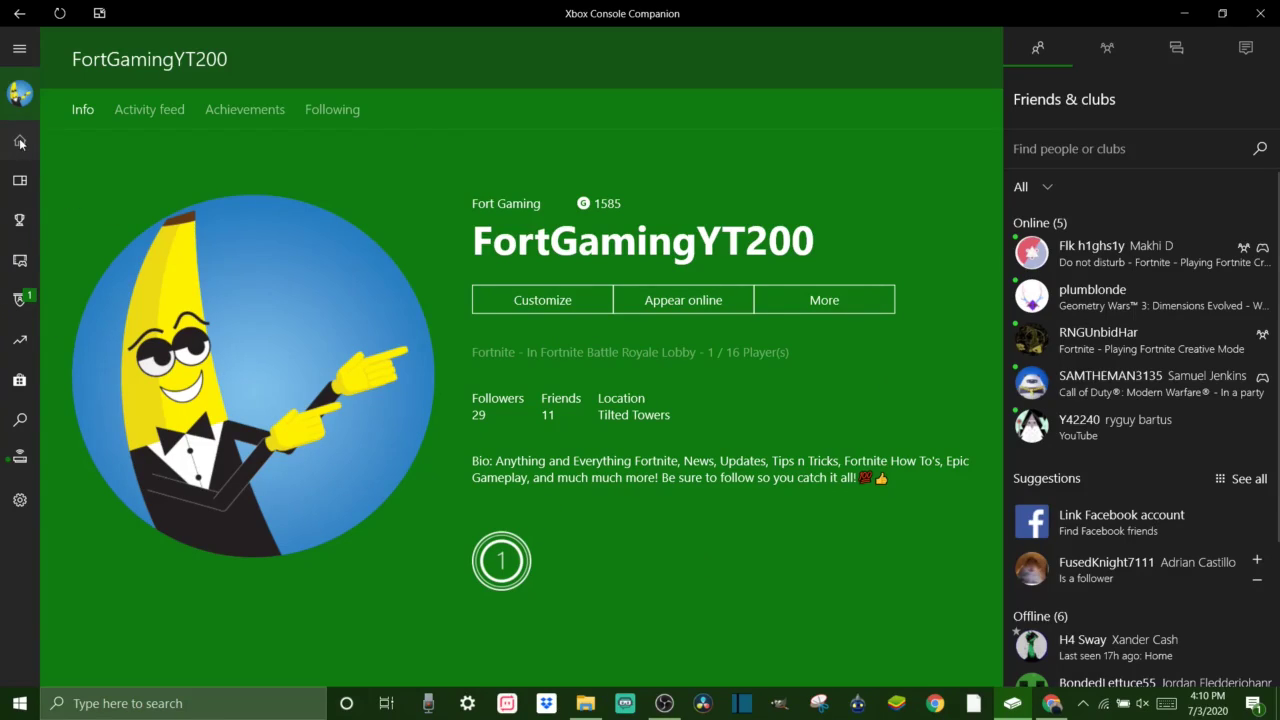
Step: Open the Xbox One connection page and launch the separate Xbox app from the installed apps
{"action": "left_click", "coordinate": [21, 459]}
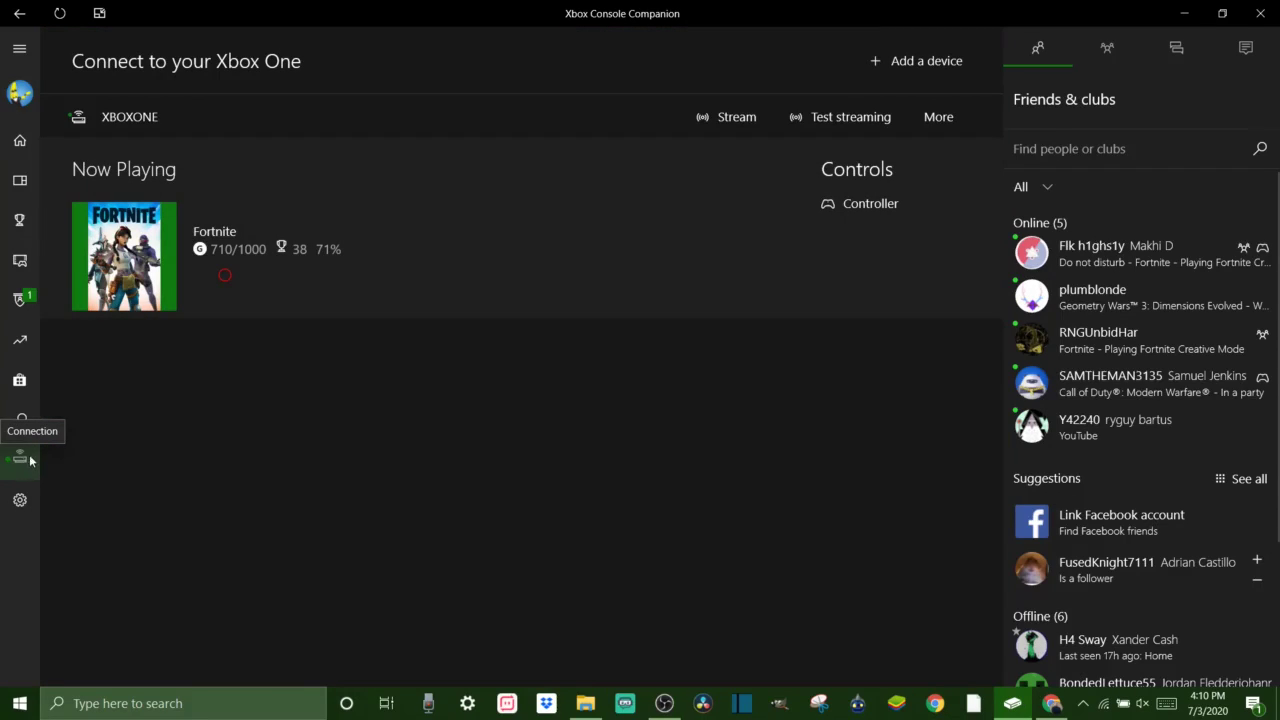
{"action": "left_click", "coordinate": [14, 709]}
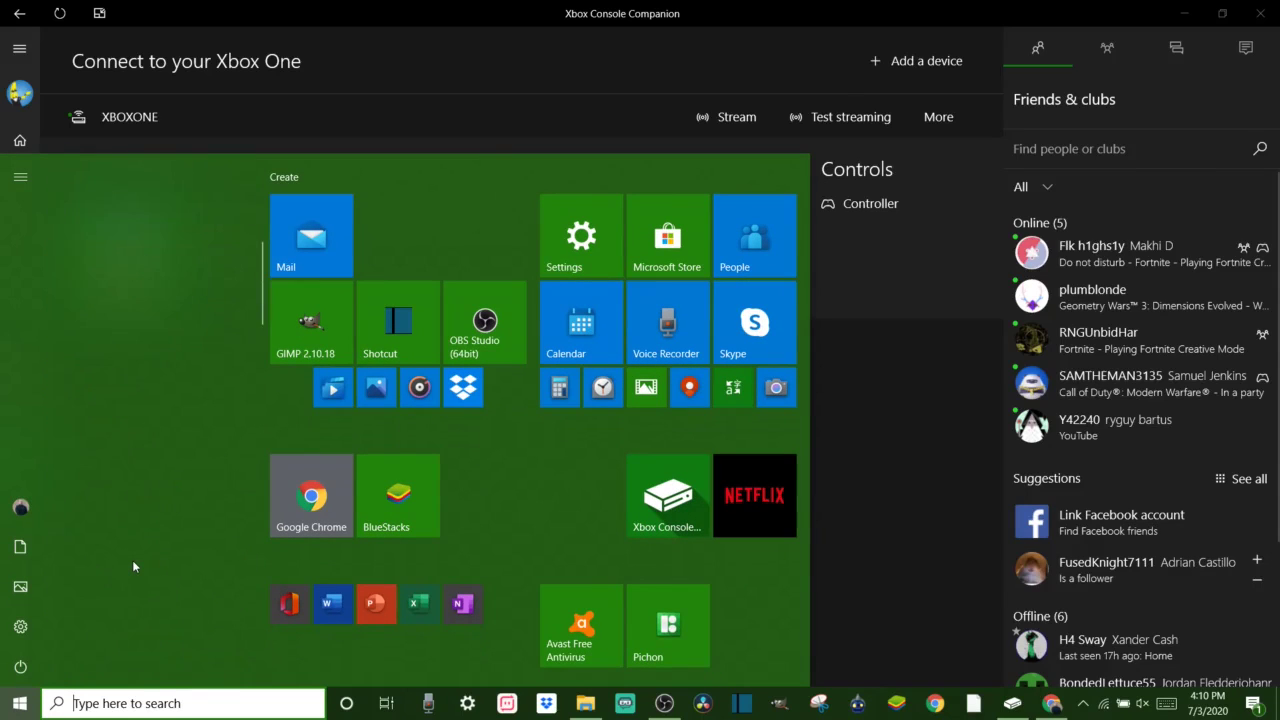
{"action": "scroll", "coordinate": [132, 560], "scroll_direction": "down", "scroll_amount": 10}
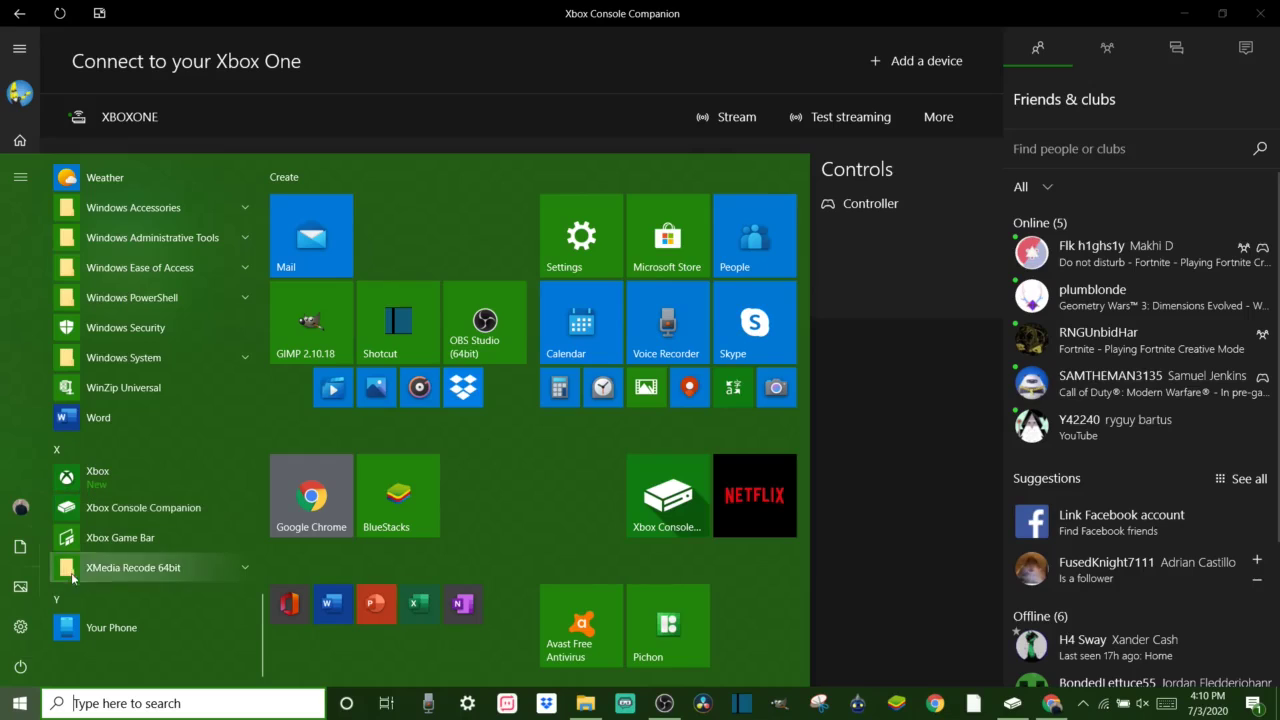
{"action": "left_click", "coordinate": [98, 472]}
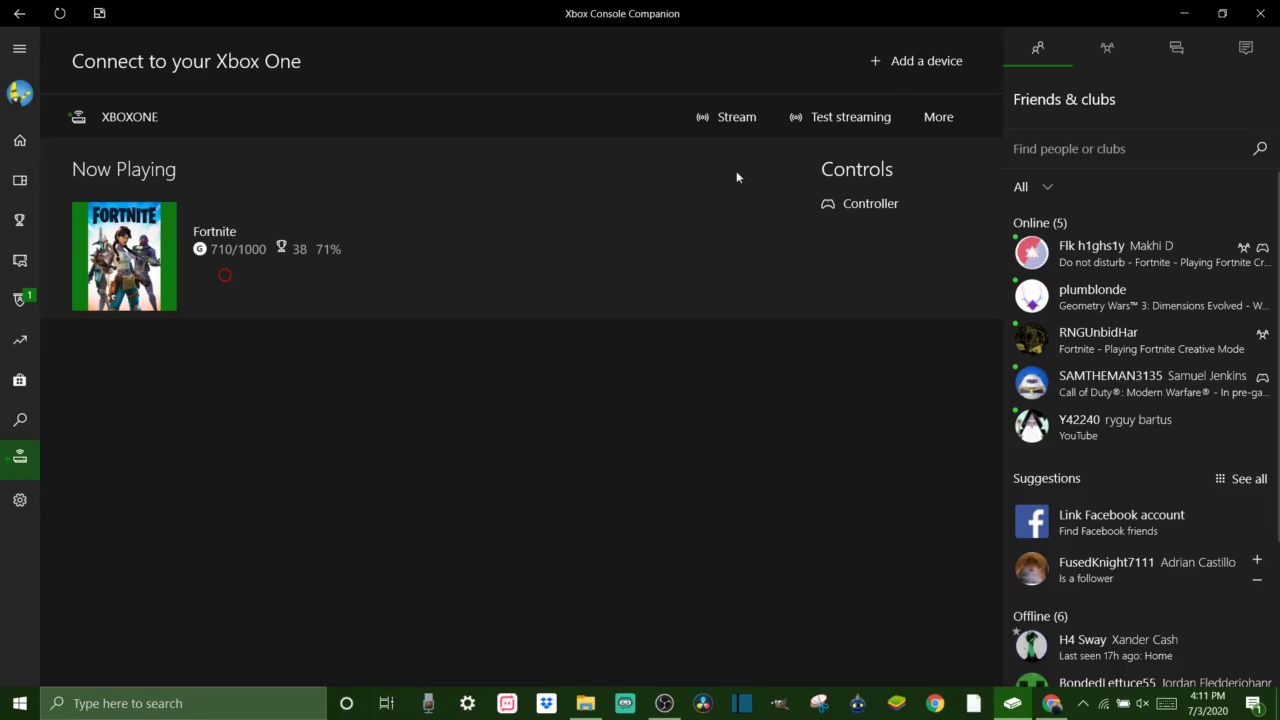
Step: Launch the Xbox app again, close its window and return to Xbox Console Companion
{"action": "left_click", "coordinate": [19, 703]}
{"action": "scroll", "coordinate": [134, 588], "scroll_direction": "down", "scroll_amount": 3}
{"action": "scroll", "coordinate": [134, 587], "scroll_direction": "down", "scroll_amount": 15}
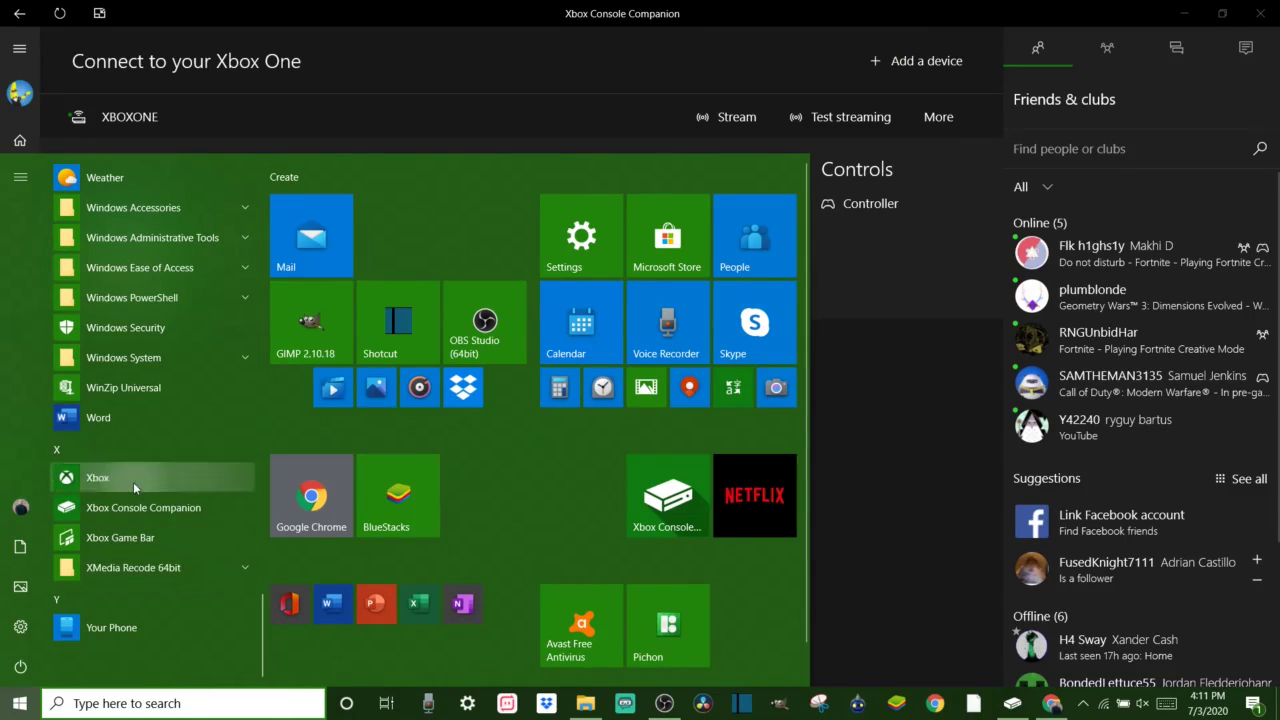
{"action": "left_click", "coordinate": [133, 481]}
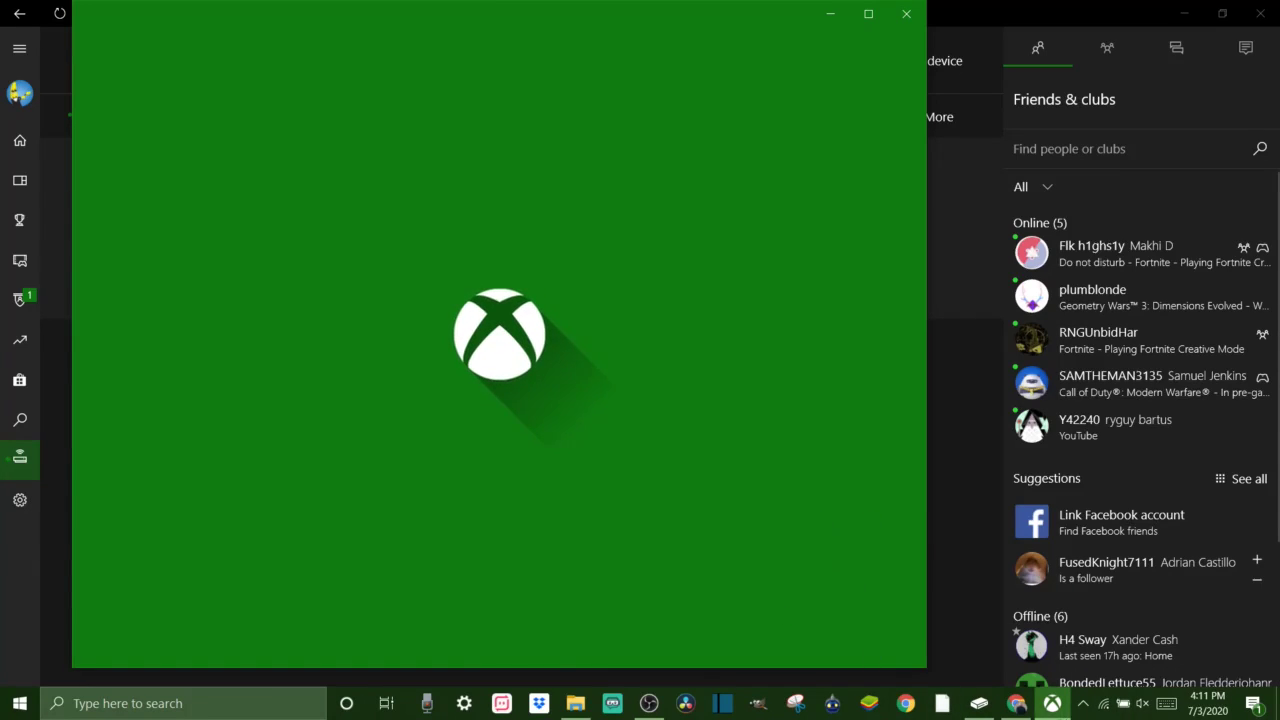
{"action": "left_click", "coordinate": [906, 13]}
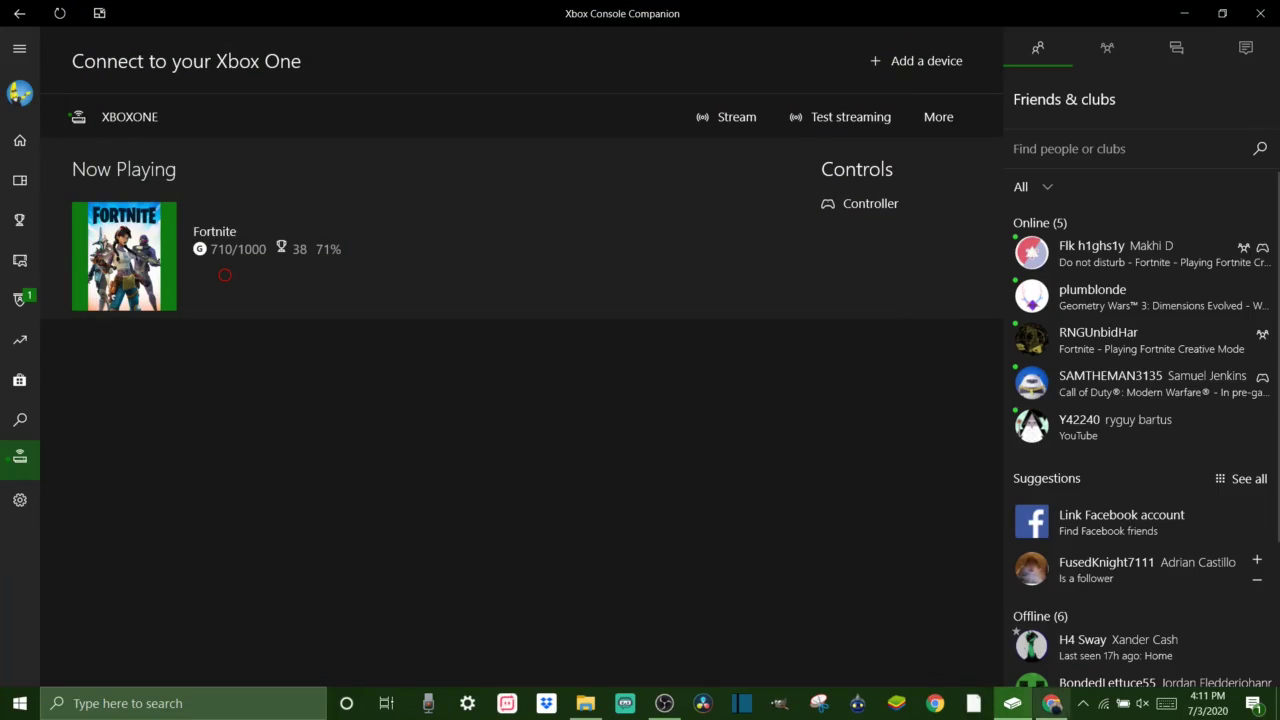
{"action": "mouse_move", "coordinate": [1019, 711]}
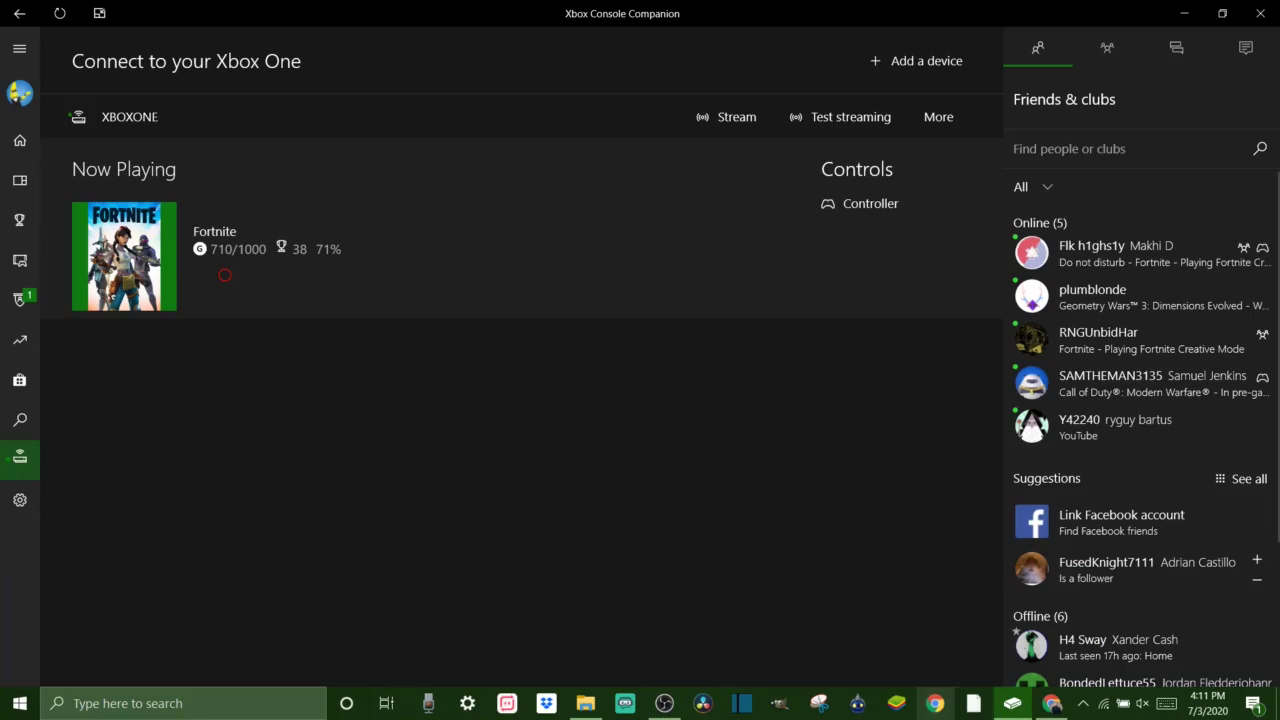
{"action": "mouse_move", "coordinate": [1012, 703]}
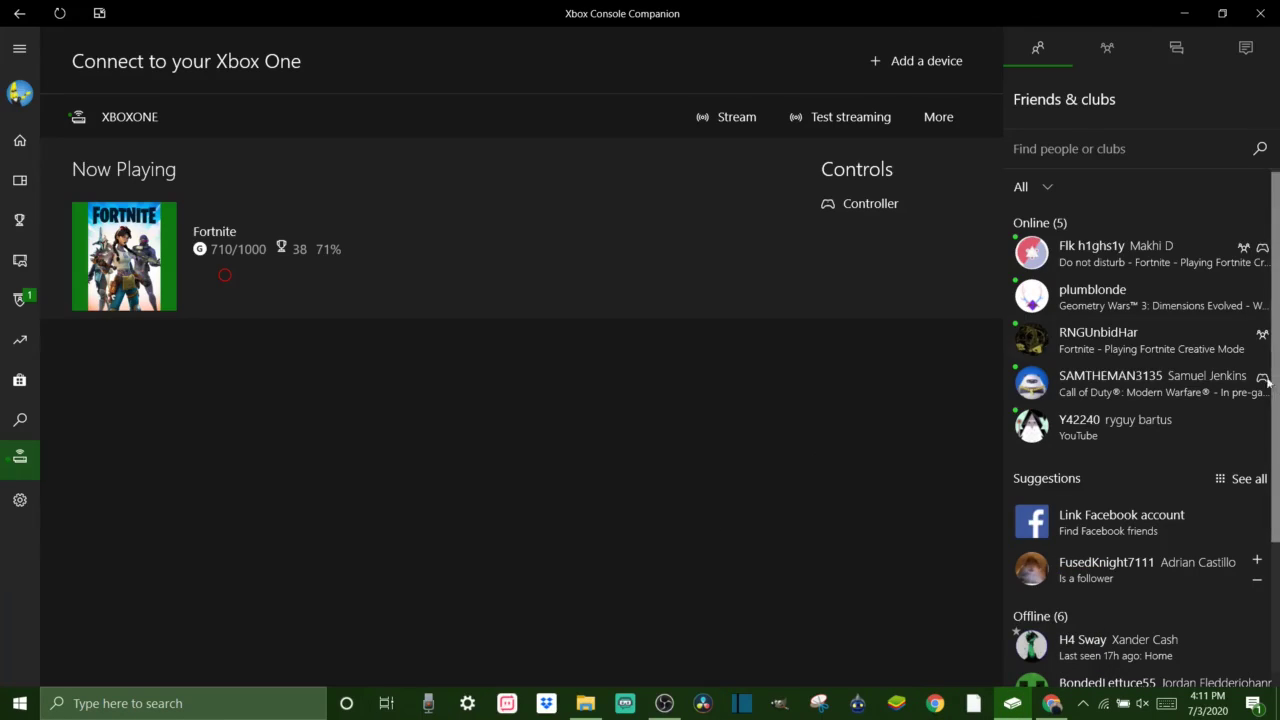